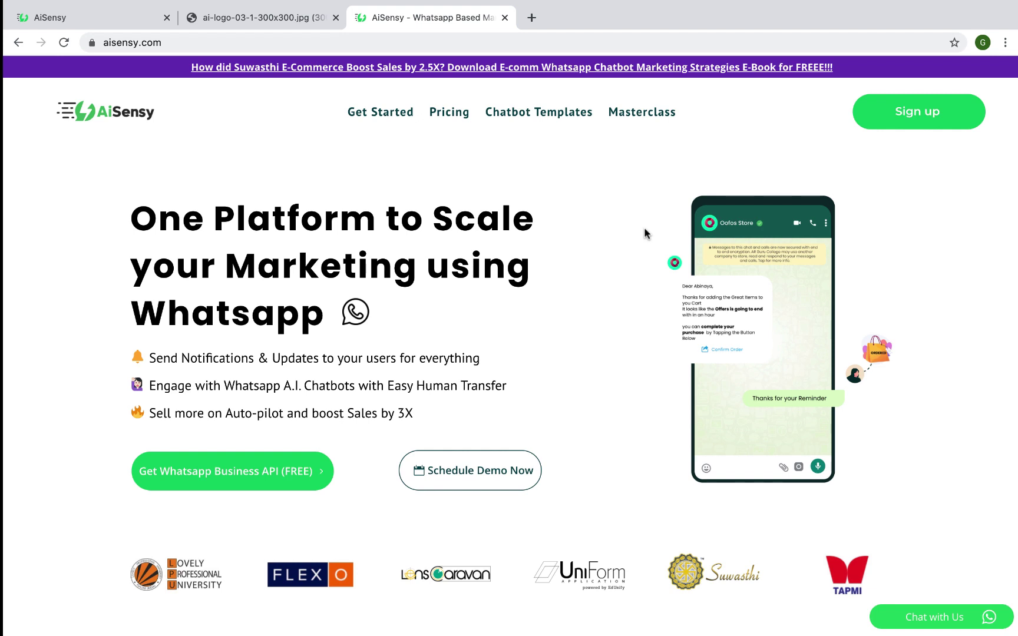
- Go from the AiSensy homepage to the existing-member login and sign in with the Google account
scroll(398, 500, "down", 10)
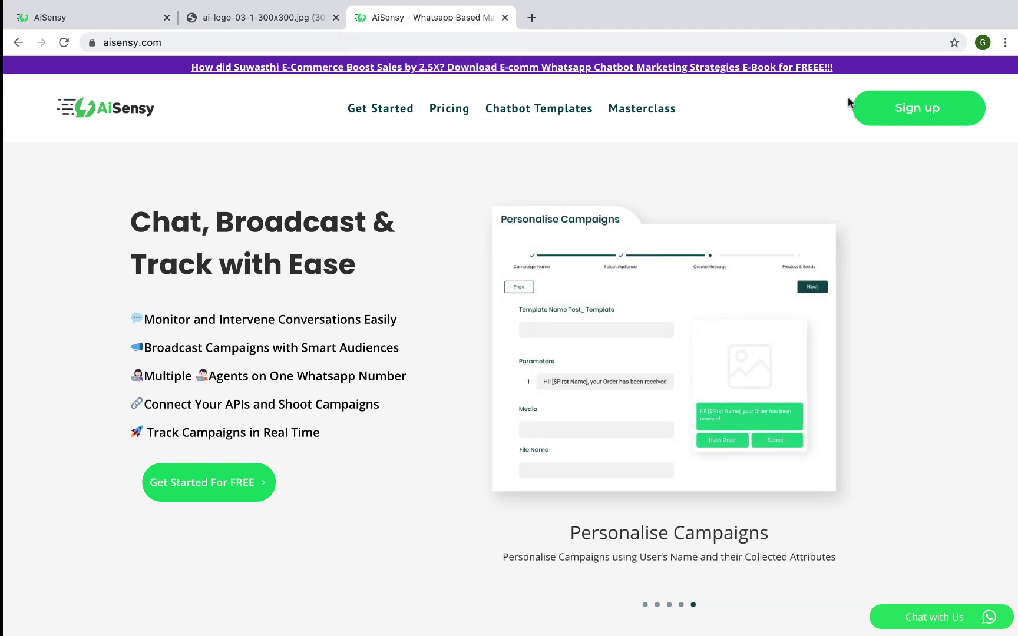
left_click(872, 108)
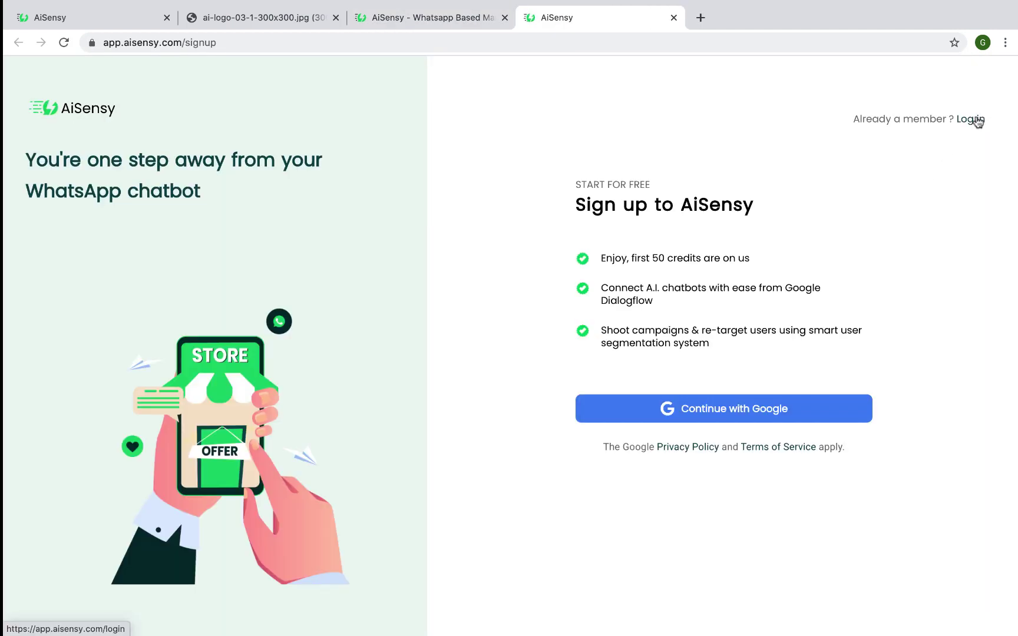
left_click(977, 120)
left_click(806, 475)
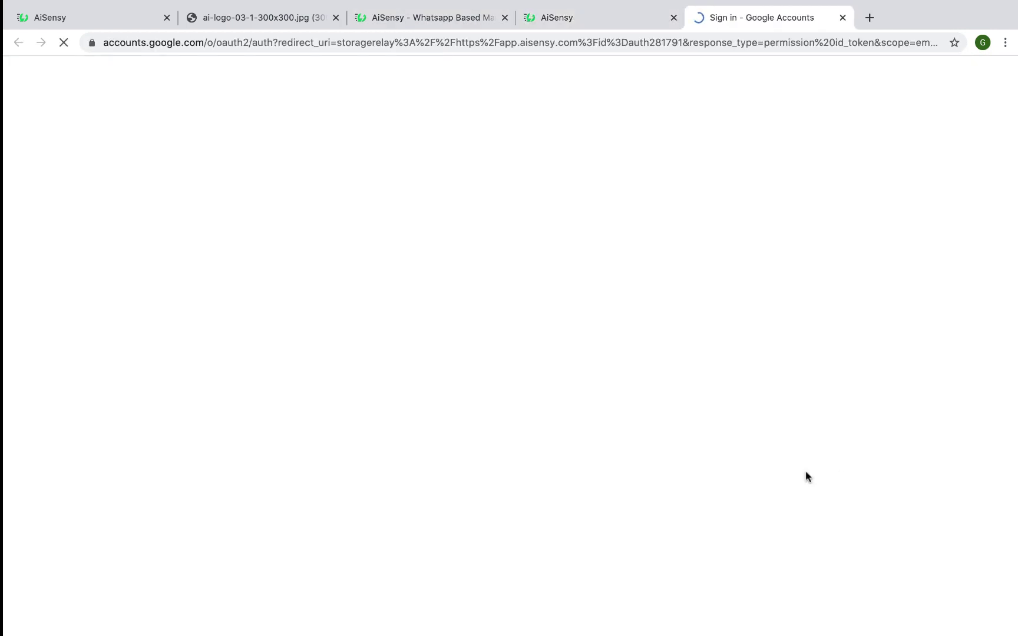
left_click(437, 358)
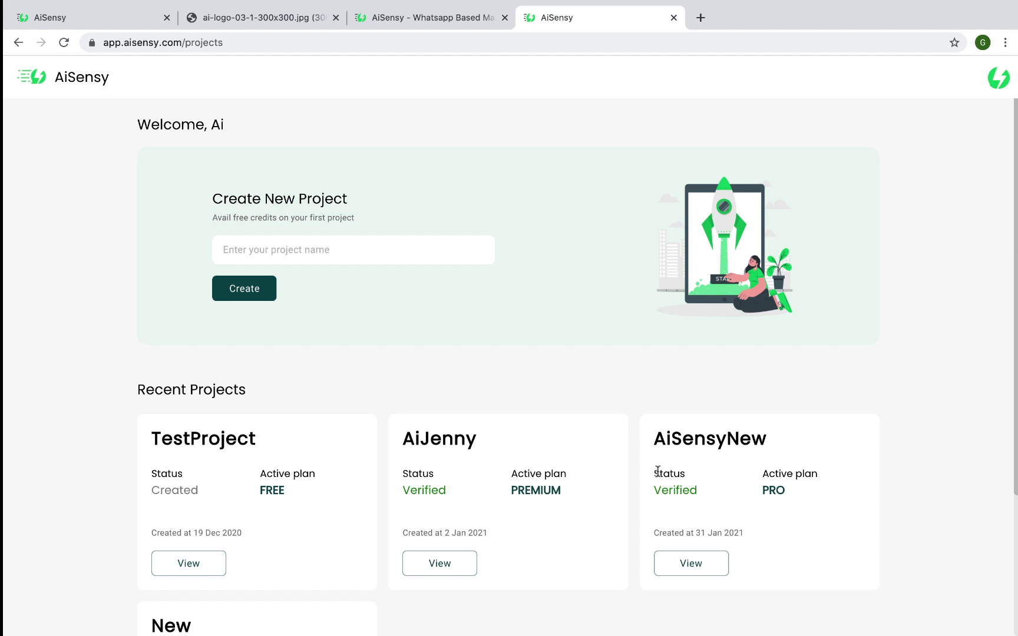
- Open the AiSensyNew project and look over its dashboard, including the live WhatsApp number and the assistant test form
left_click(690, 566)
left_click_drag(500, 521, 415, 523)
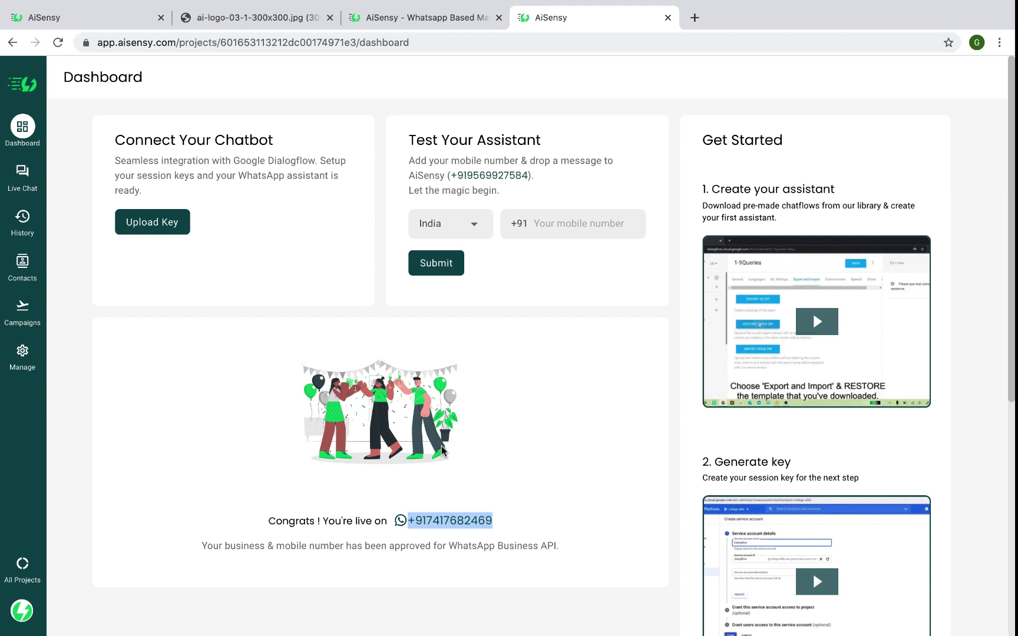
left_click(562, 224)
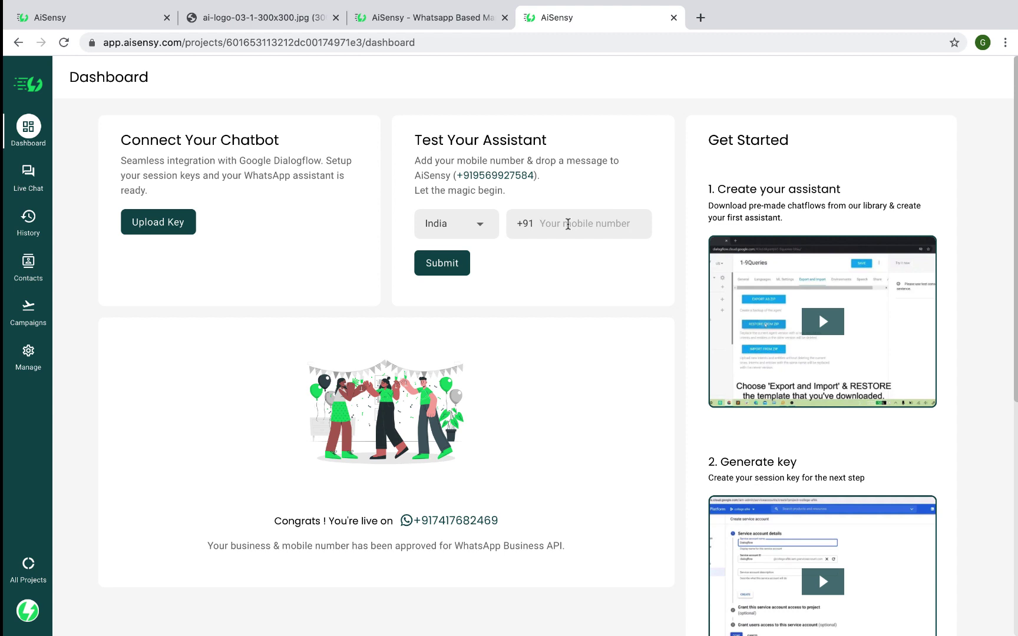
- Upload the aijenny Dialogflow JSON key file in the project's chatbot integration settings and save it
left_click(30, 355)
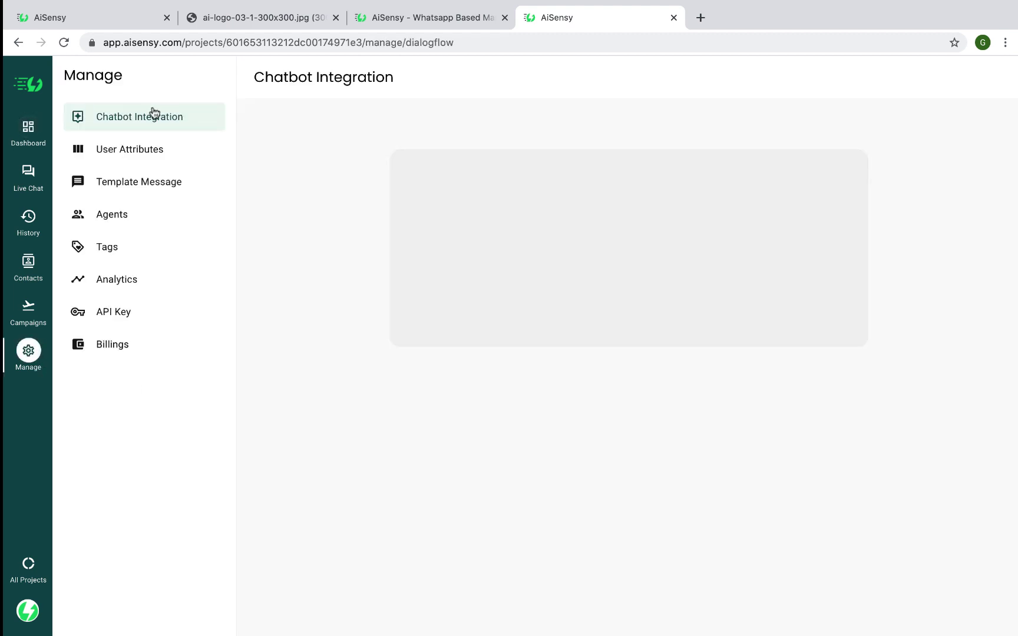
left_click(353, 266)
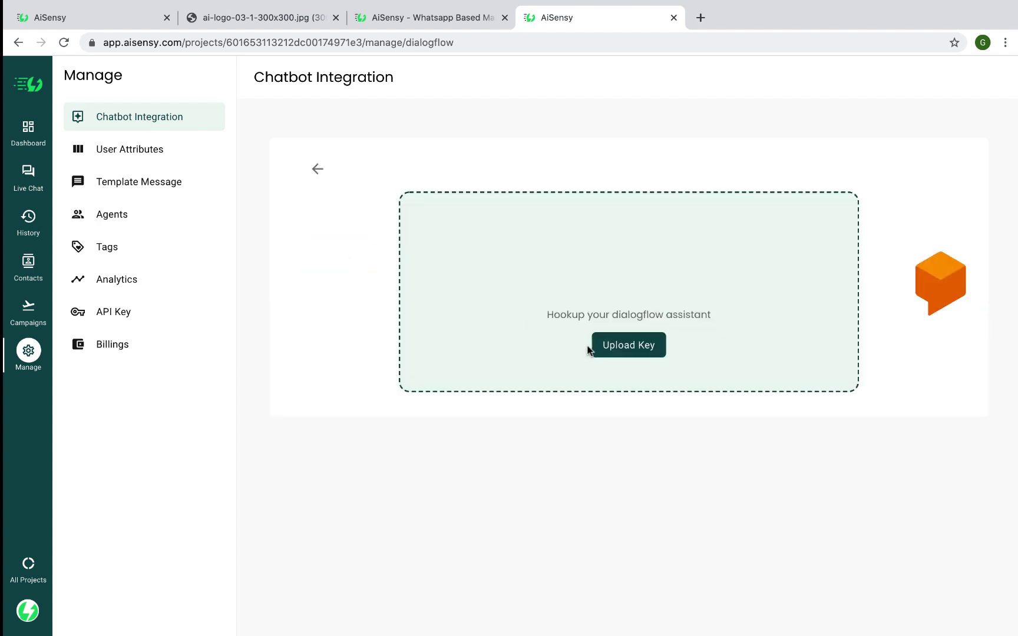
left_click(618, 349)
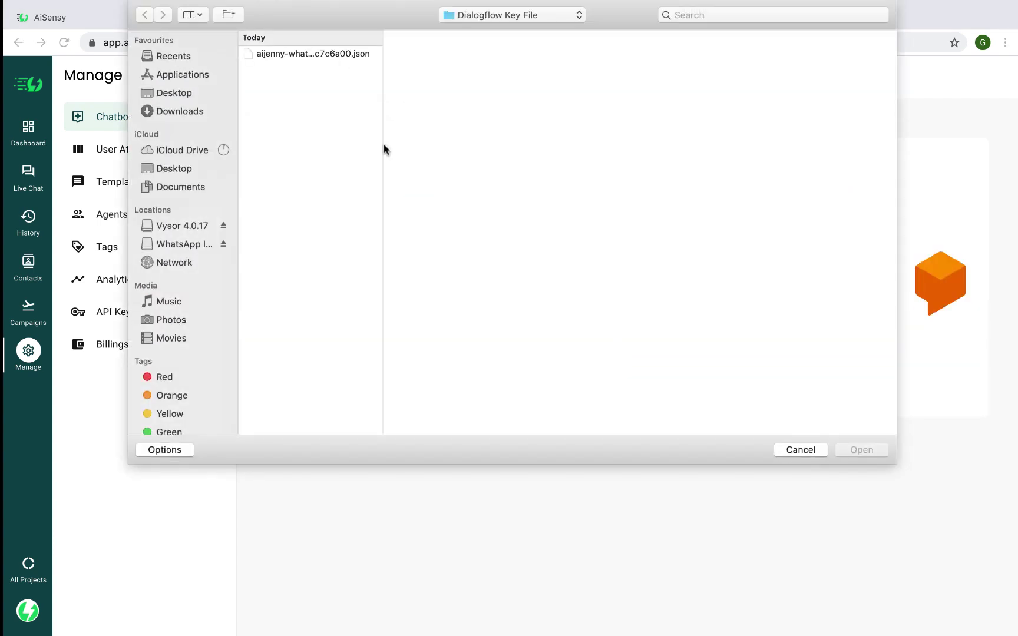
double_click(339, 53)
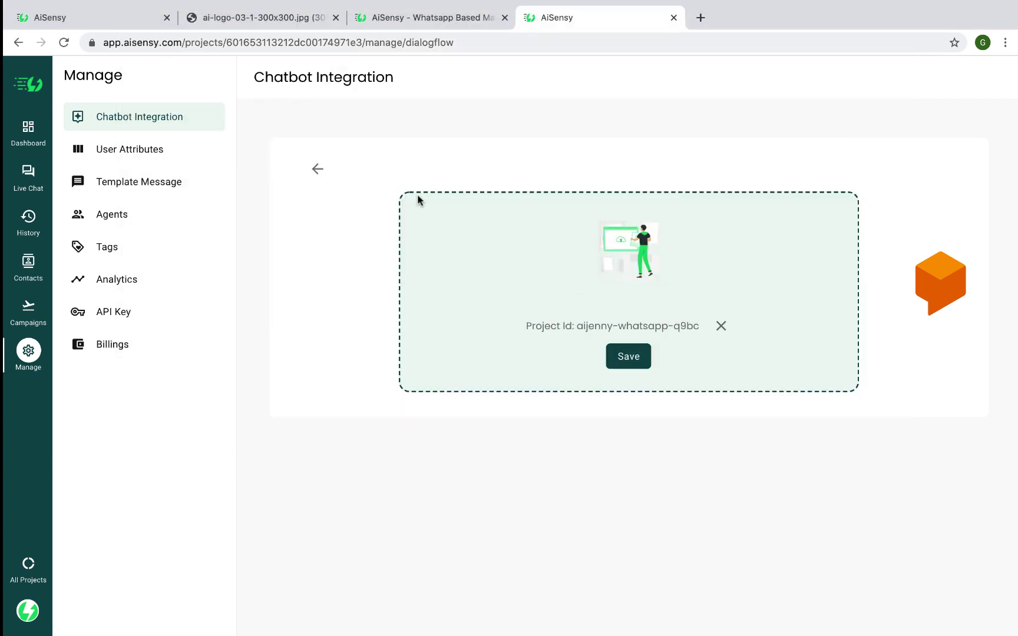
left_click(629, 364)
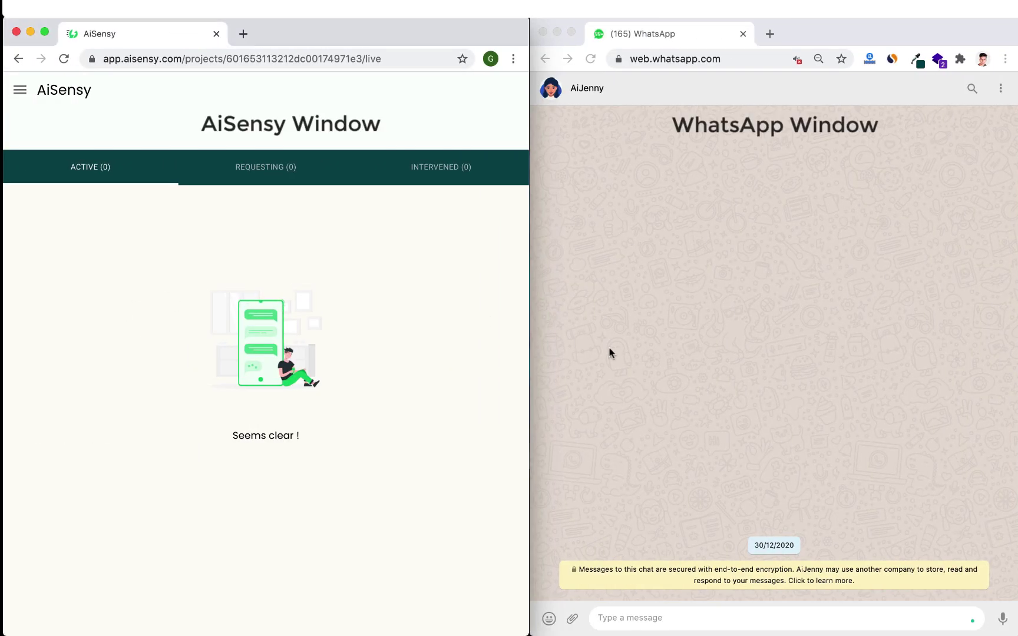
- Send "hi" to AiJenny in the WhatsApp window and open the active live chat in AiSensy
left_click(610, 353)
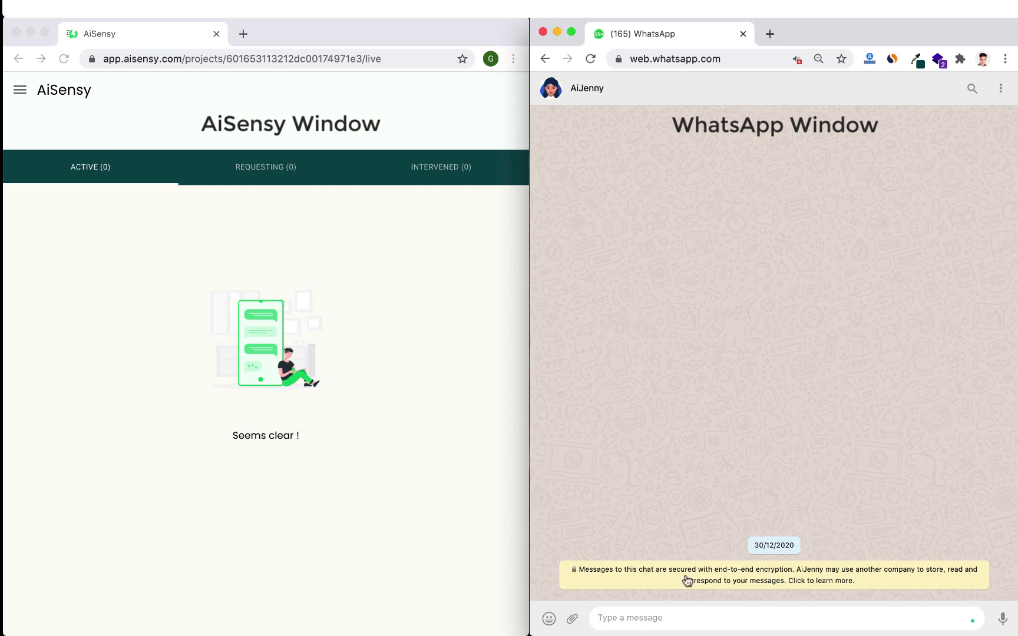
type("hi")
key("Return")
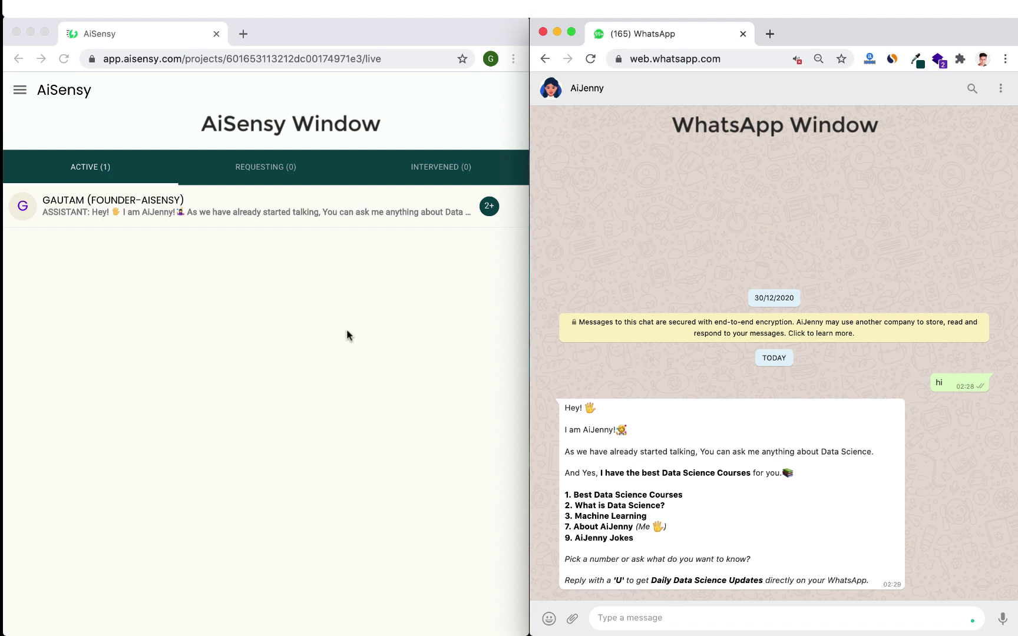
left_click(323, 217)
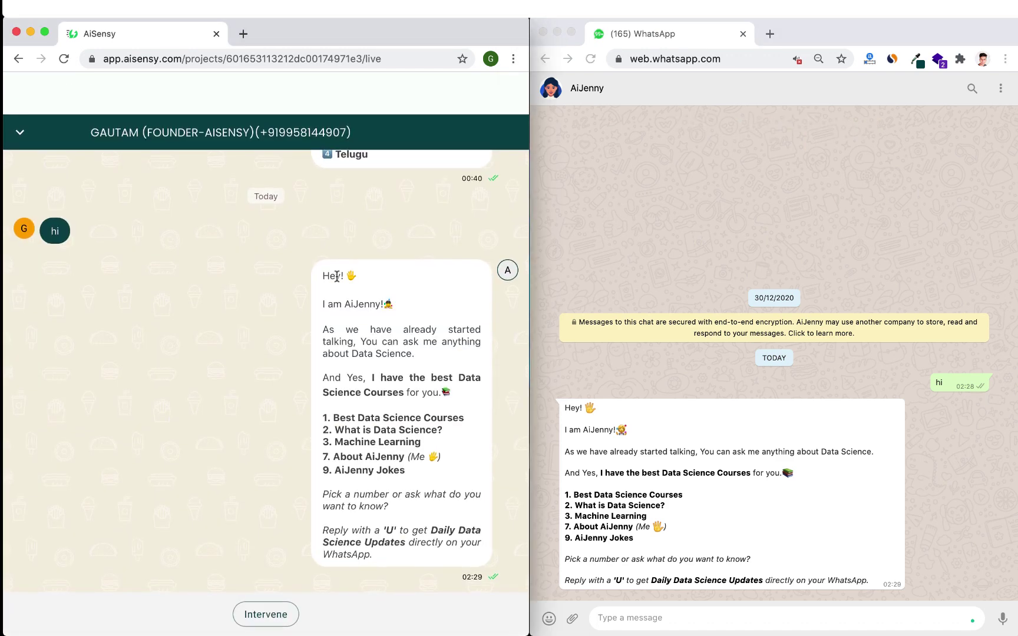
- Send "What is machine learning" to AiJenny in WhatsApp and check the exchange in the AiSensy live chat
left_click(658, 619)
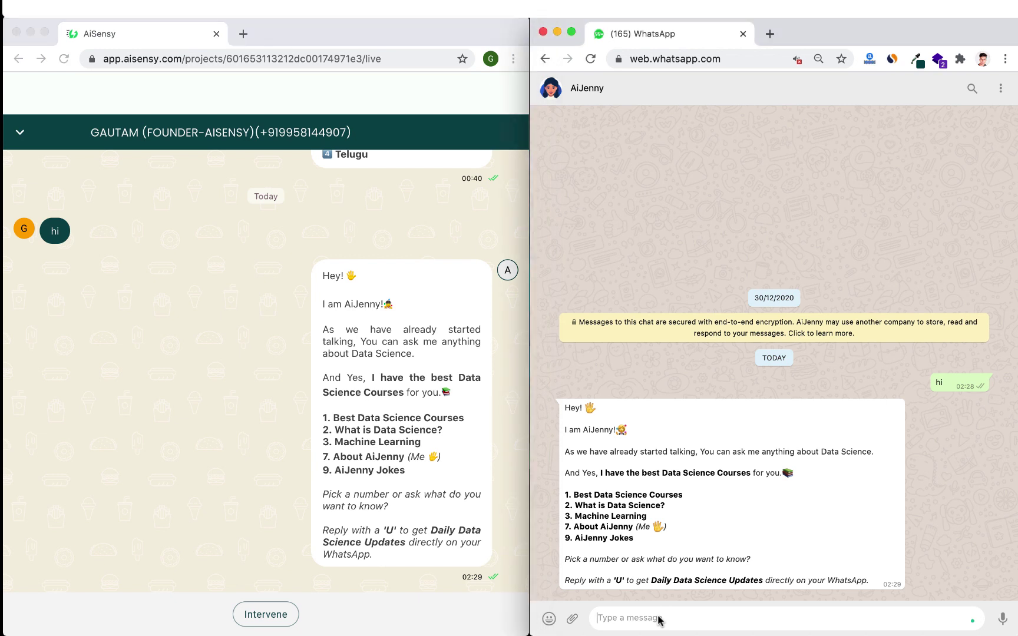
type("What is machine learning")
key("Return")
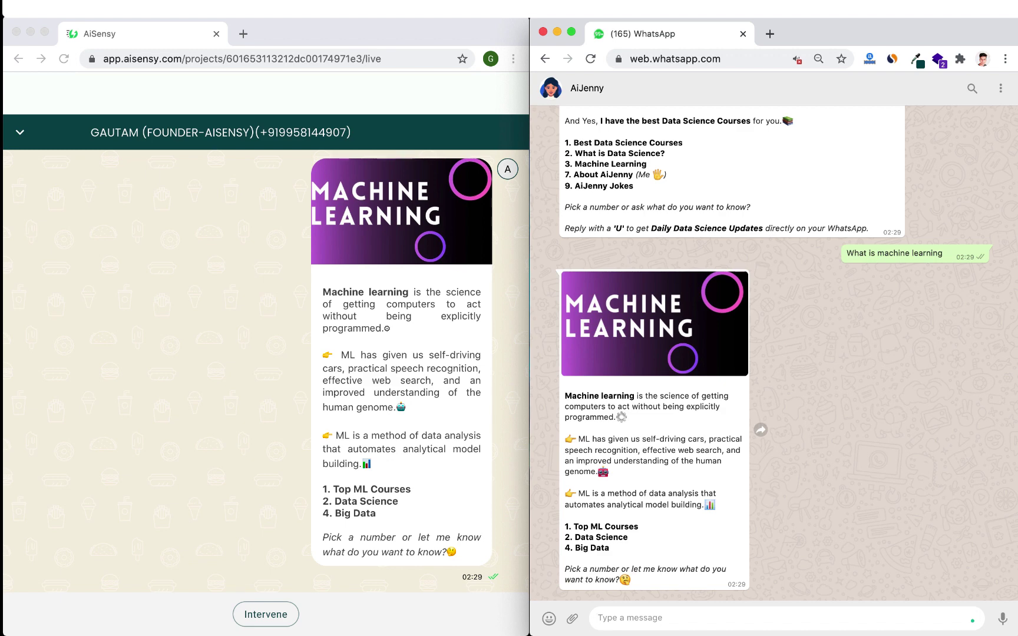
scroll(396, 415, "up", 5)
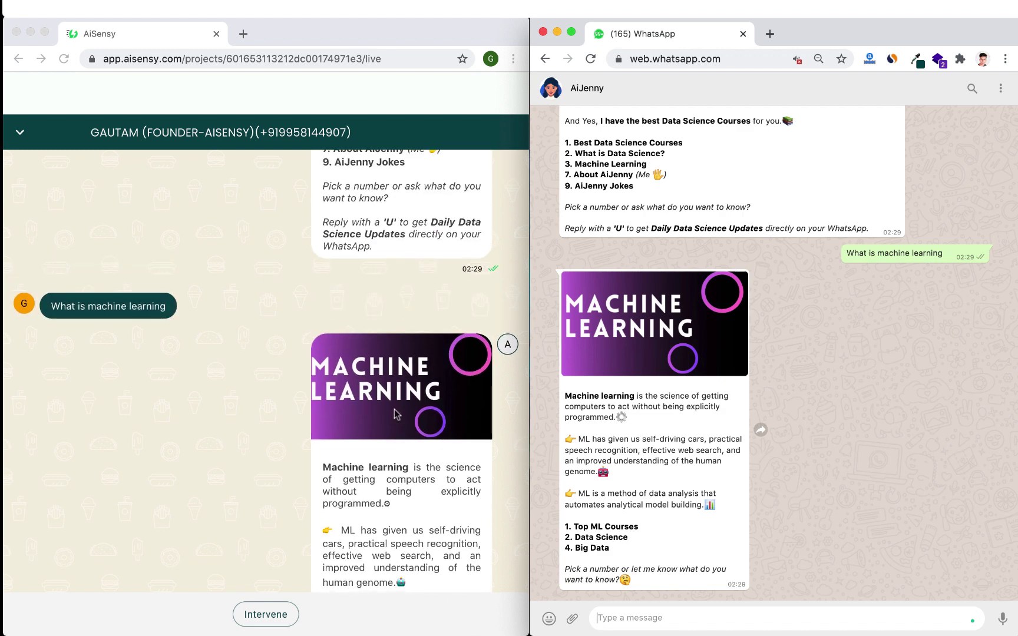
- Return AiSensy to the live chat list and send the unrecognised query "xyz" to AiJenny in WhatsApp
left_click(19, 135)
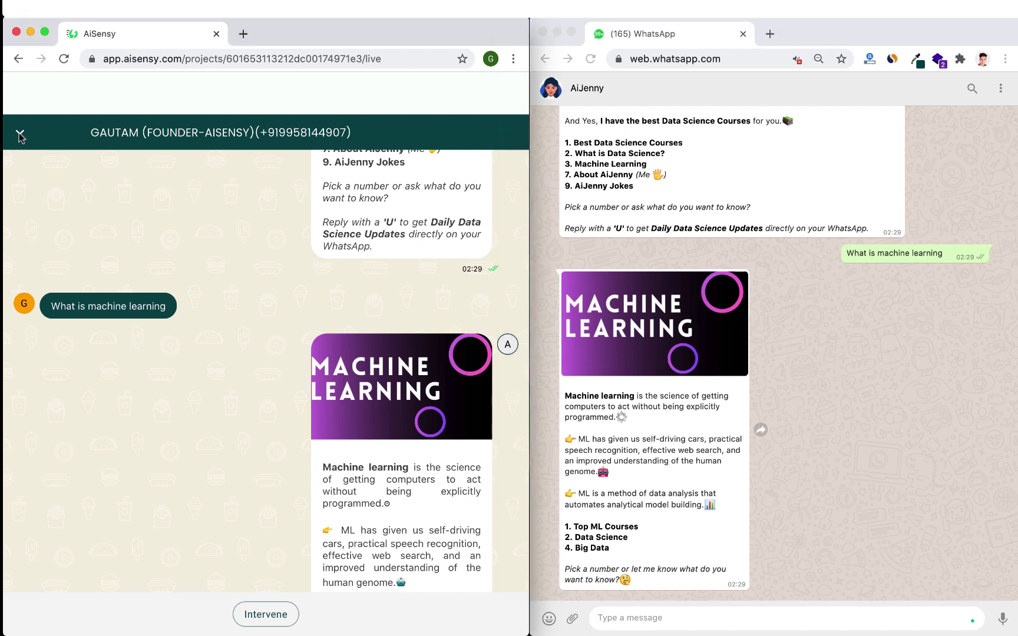
left_click(20, 136)
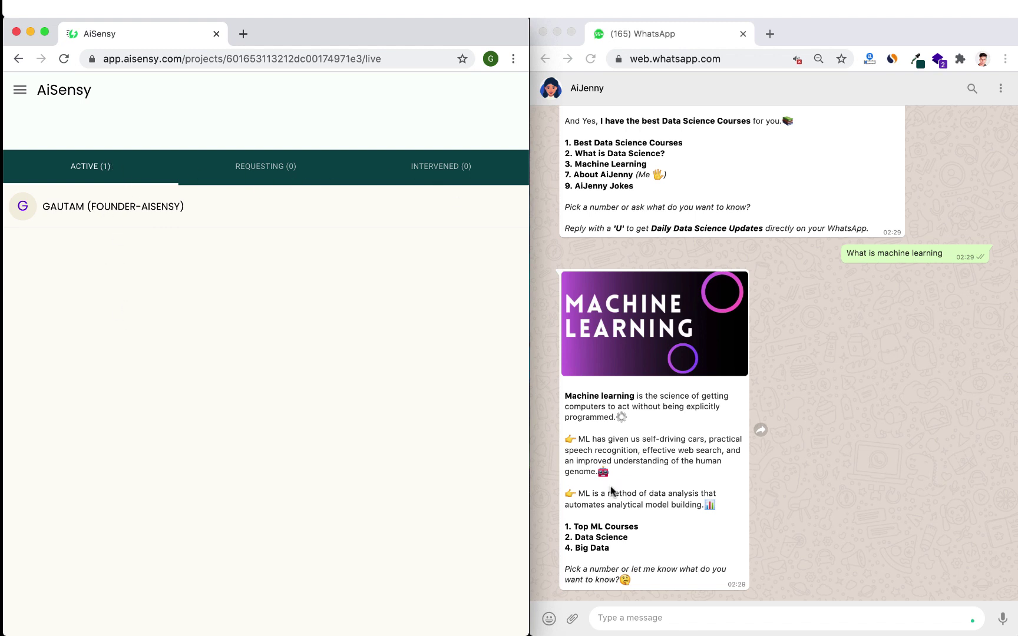
left_click(626, 618)
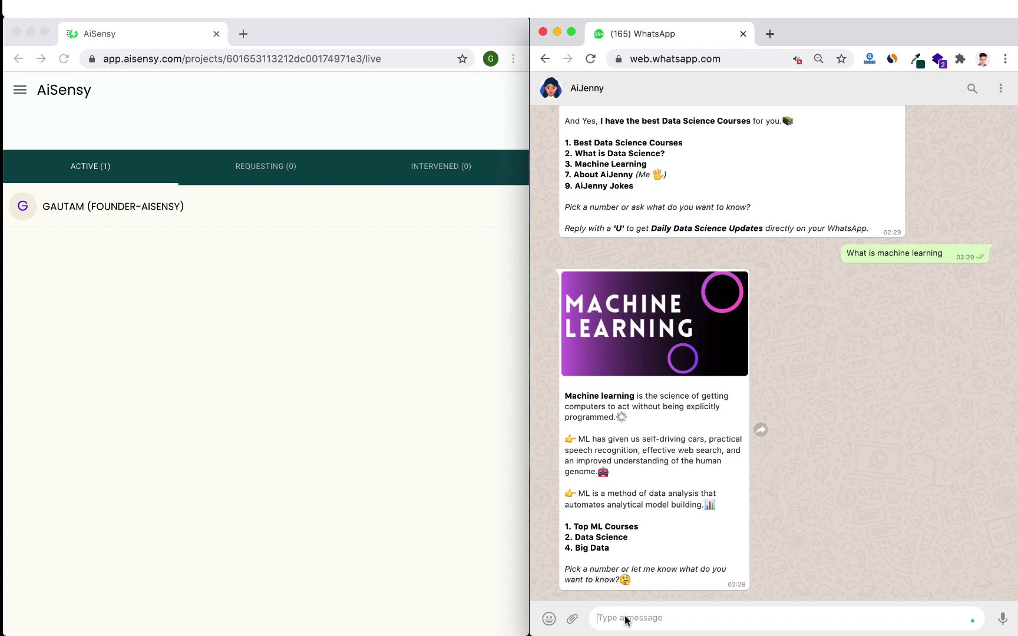
type("xyz")
key("Return")
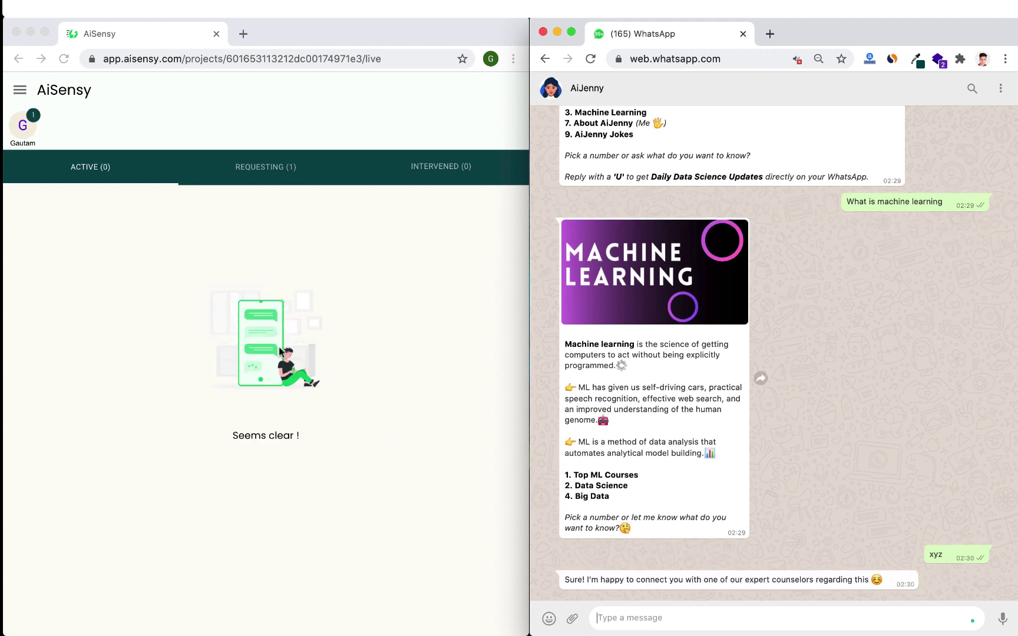
- Intervene in the requesting conversation in AiSensy and reply "Heya! i'm an human"
left_click(286, 175)
left_click(287, 176)
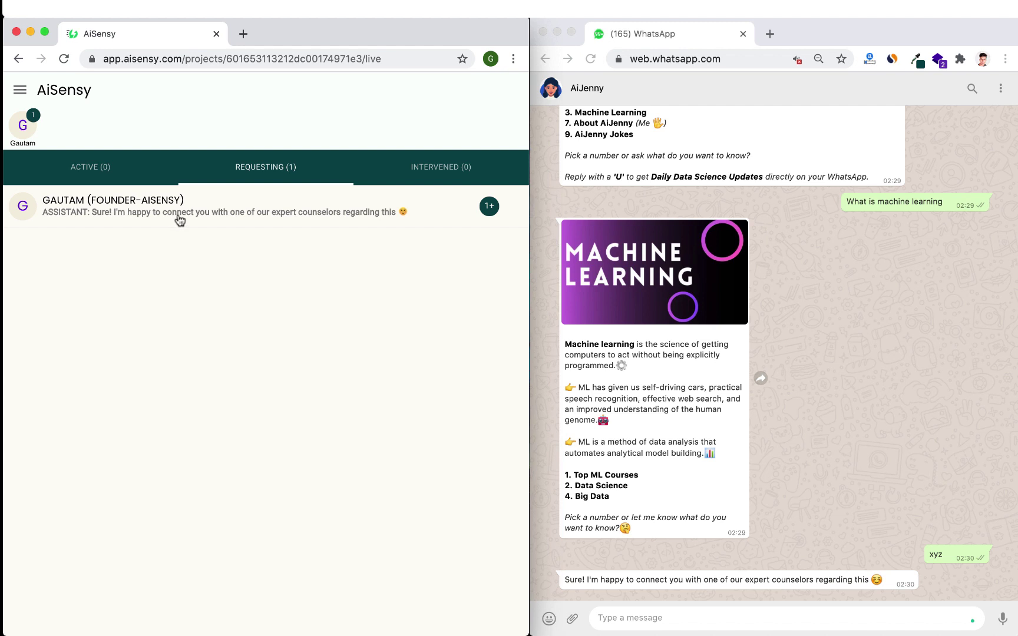
left_click(24, 126)
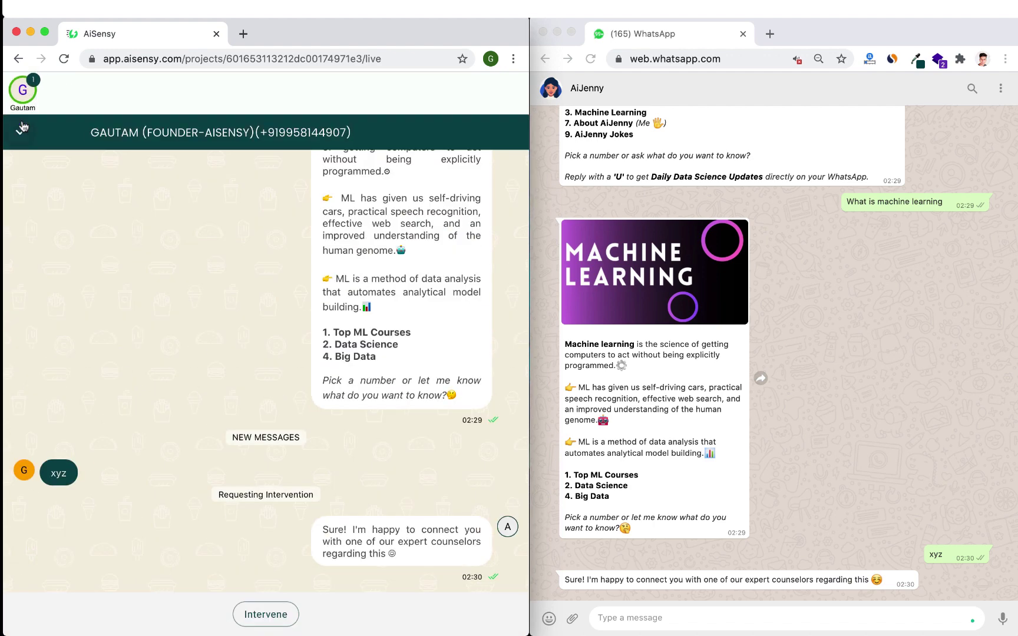
left_click(266, 615)
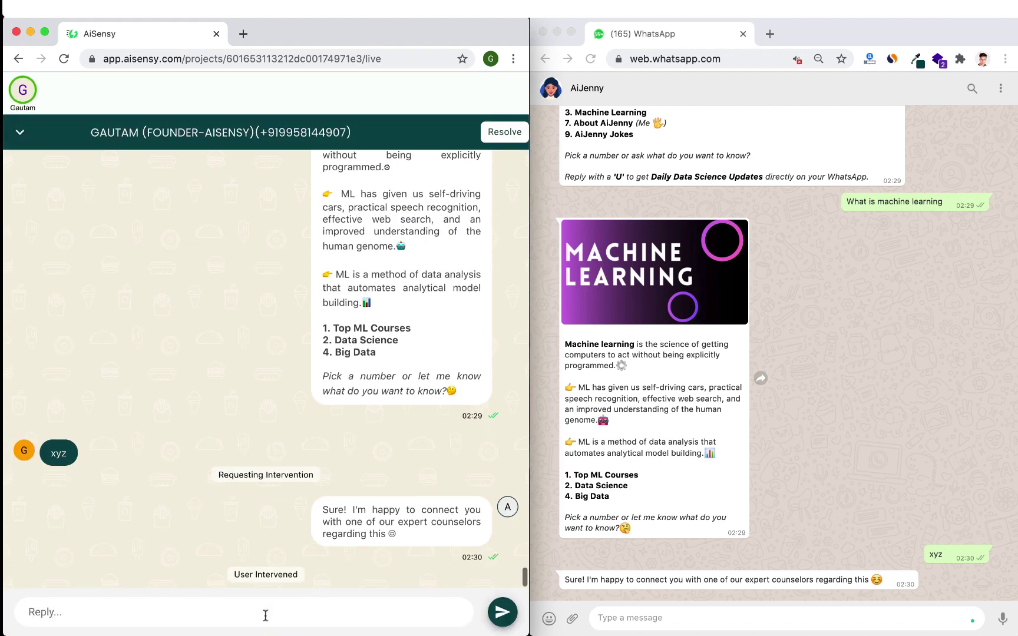
type("Heya ! i'm an human")
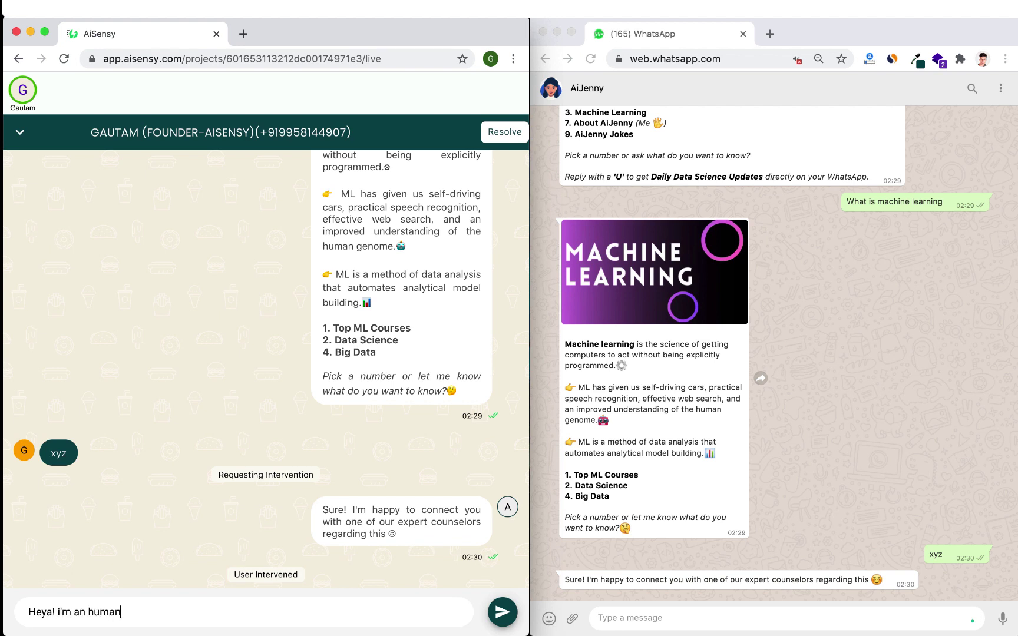
key("Return")
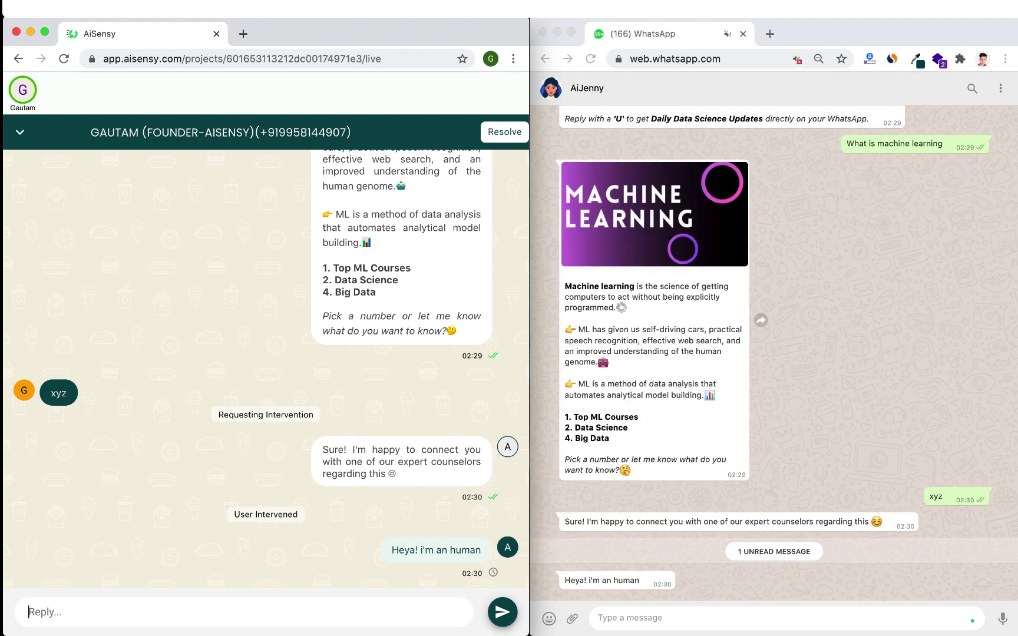
- Answer "Great" in the WhatsApp window and resolve the intervened conversation in AiSensy
left_click(646, 584)
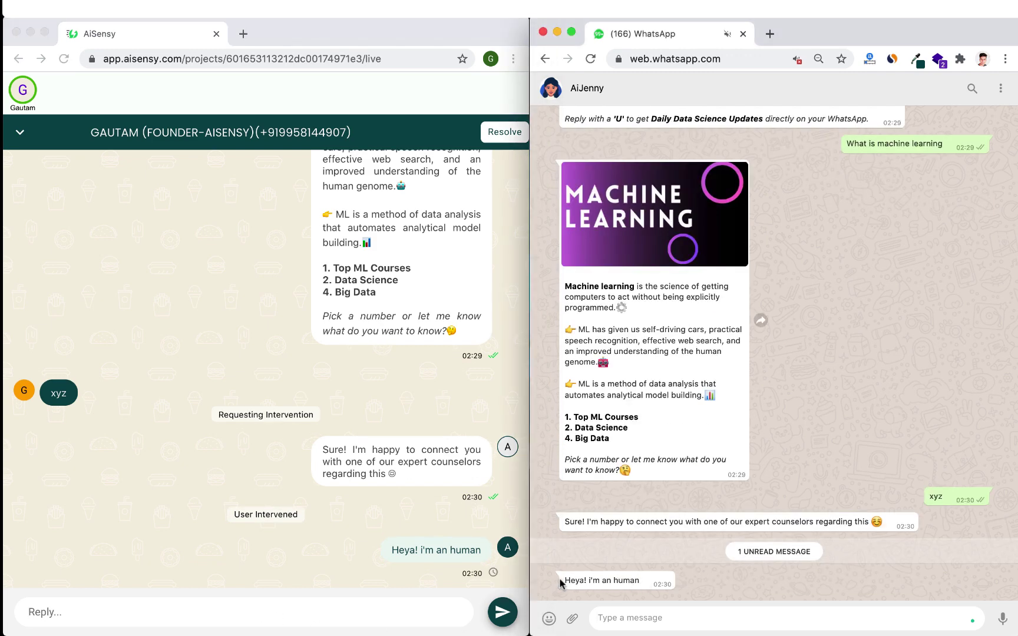
type("Great")
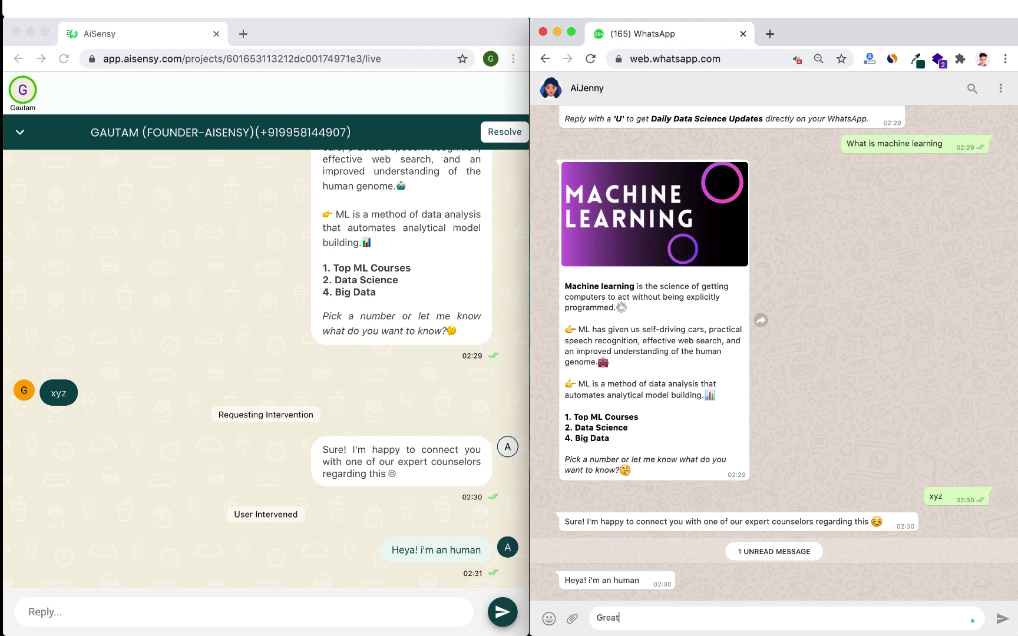
key("Return")
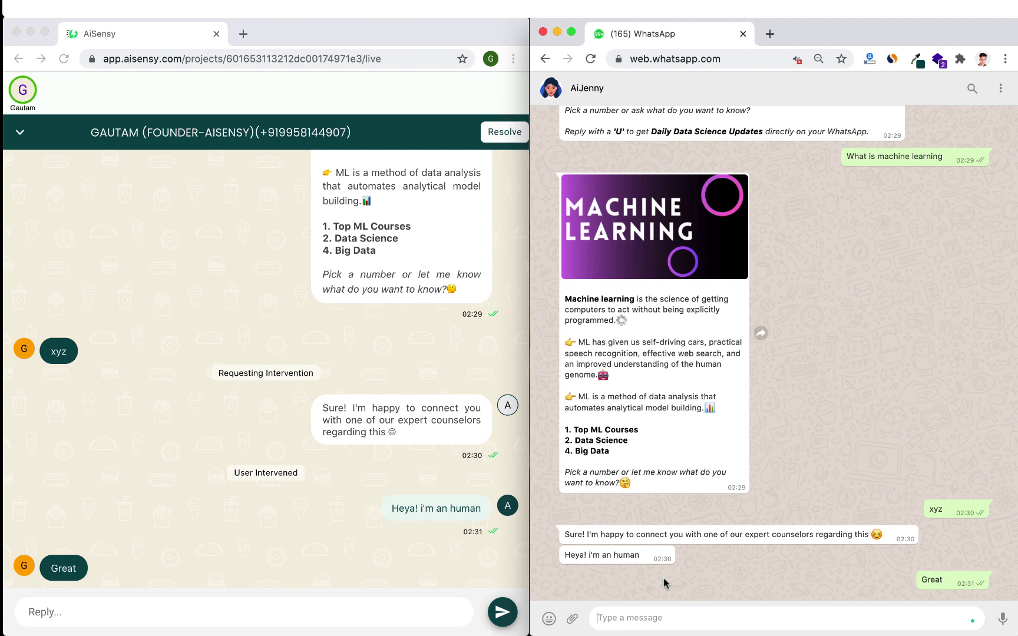
left_click(455, 501)
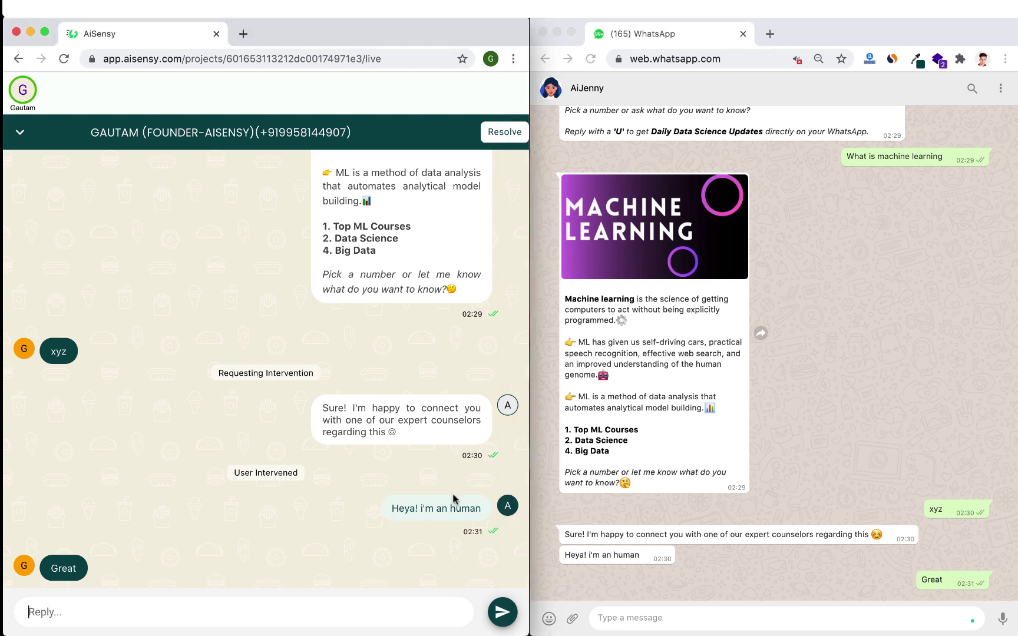
left_click(503, 133)
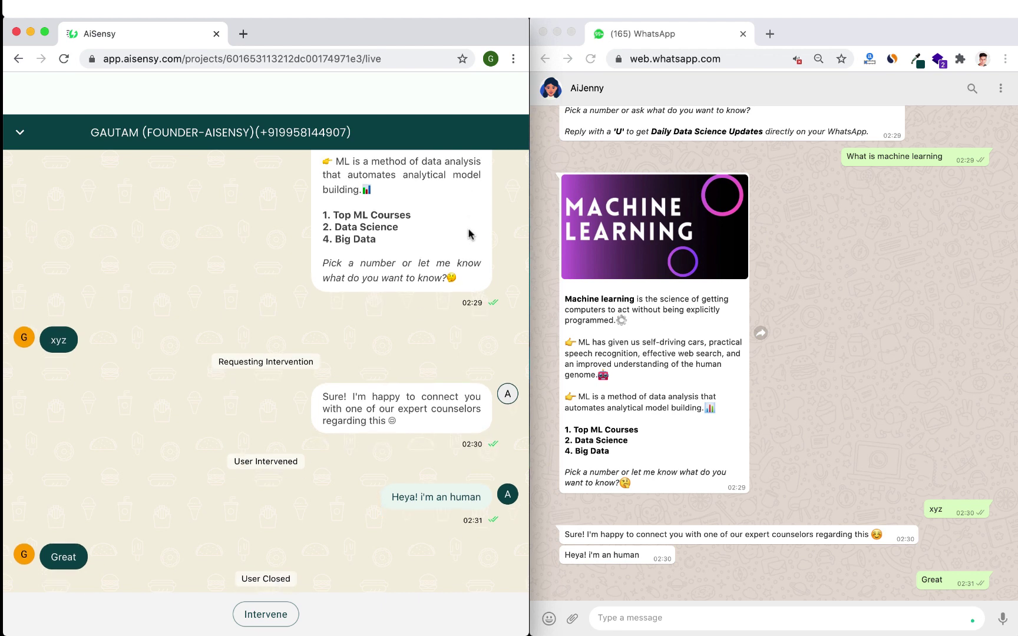
- Send "1" to AiJenny in WhatsApp to resume the chatbot conversation
left_click(638, 618)
type("1")
key("Return")
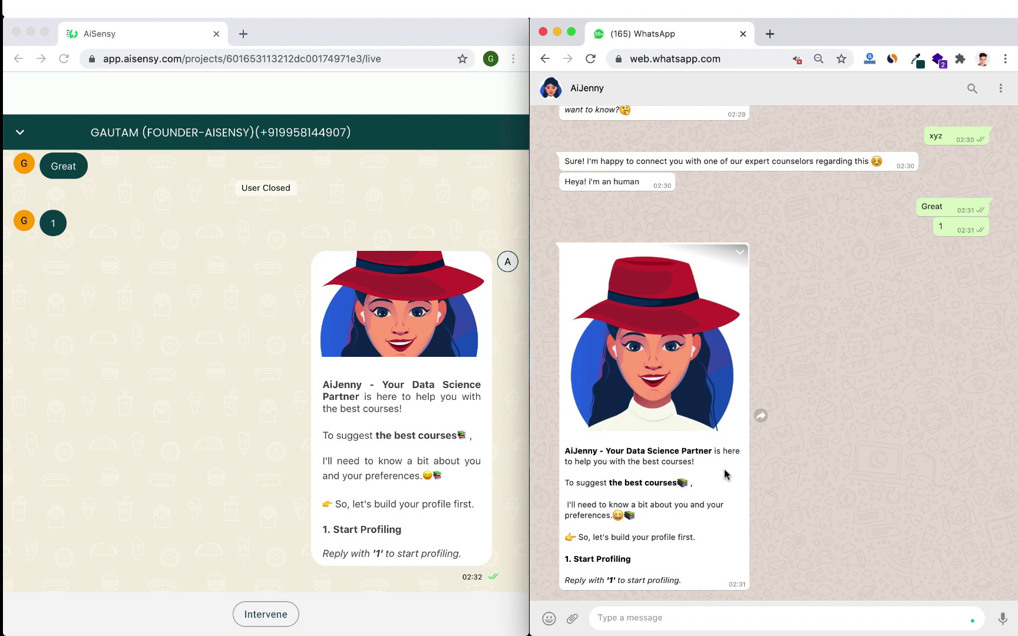
- Open the contact's chat profile in AiSensy and expand its Campaigns section for review
left_click(22, 135)
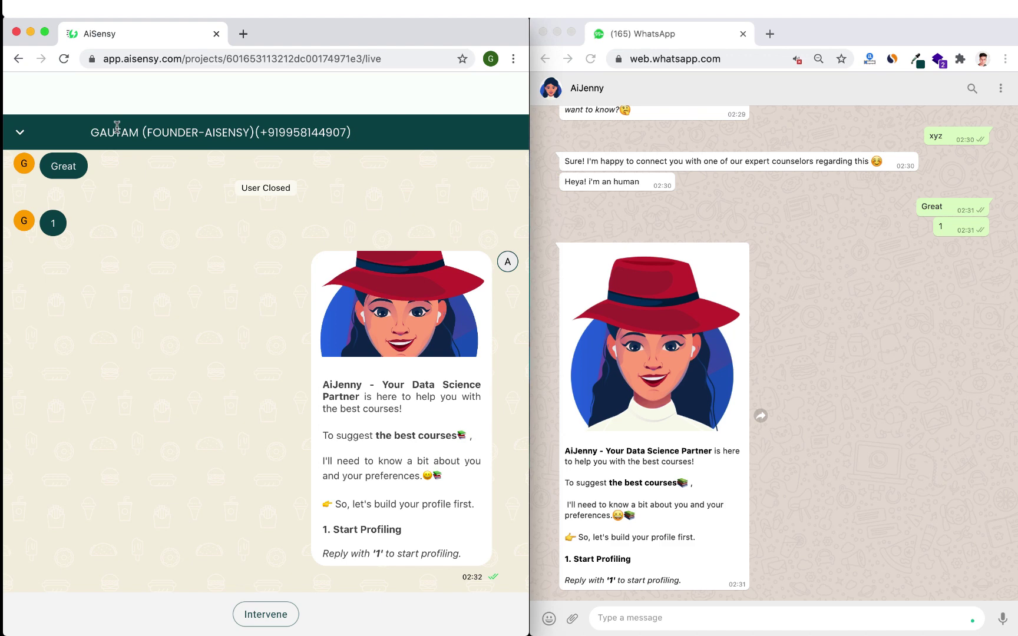
left_click(242, 133)
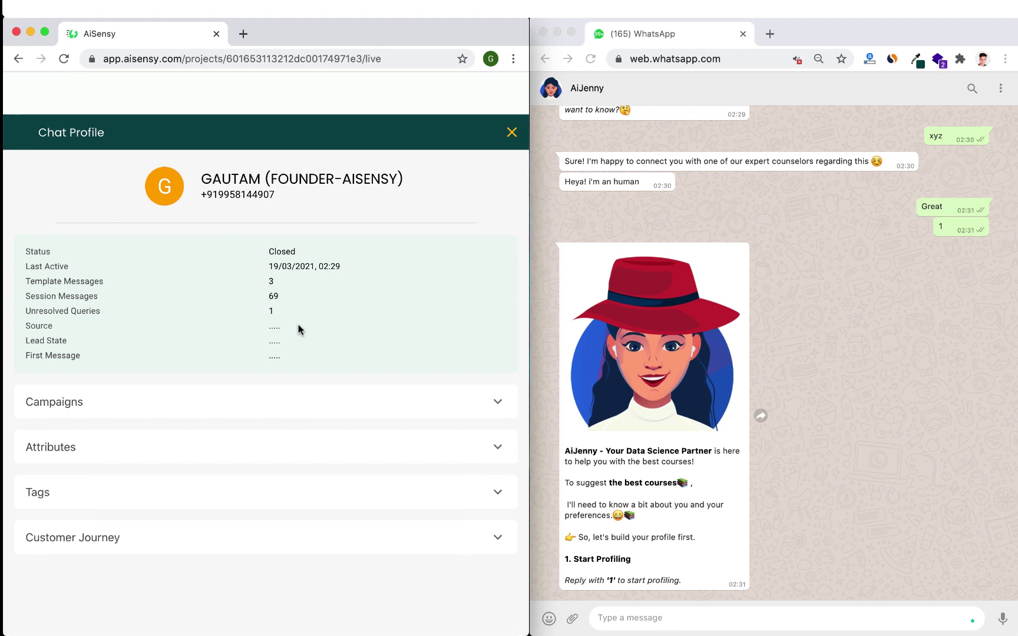
left_click(262, 396)
scroll(263, 396, "down", 2)
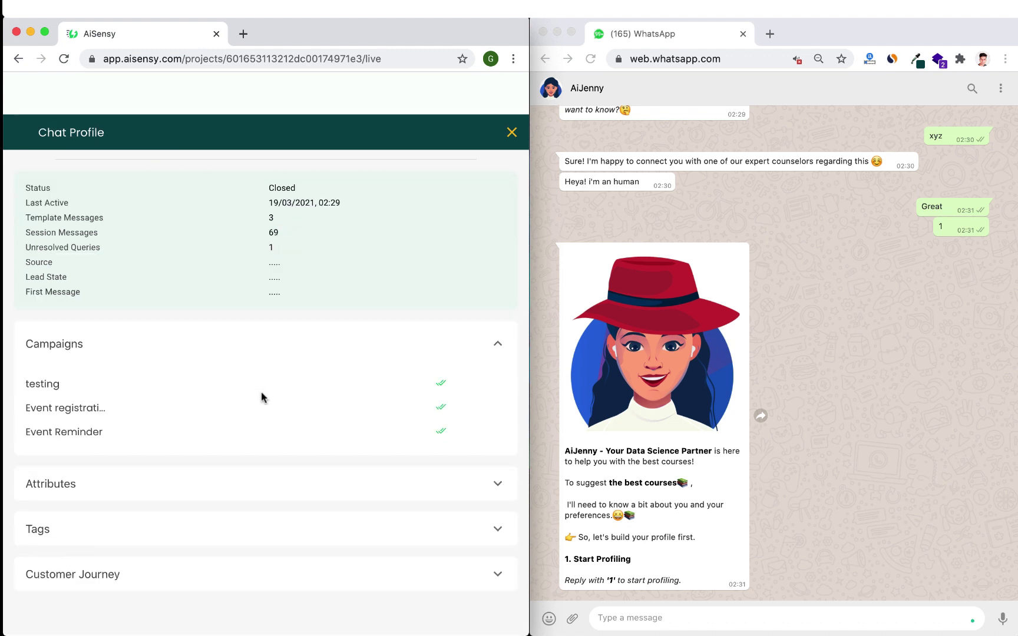
- Expand the contact's Attributes and Tags sections, then create and add the tag "New Lead"
left_click(252, 492)
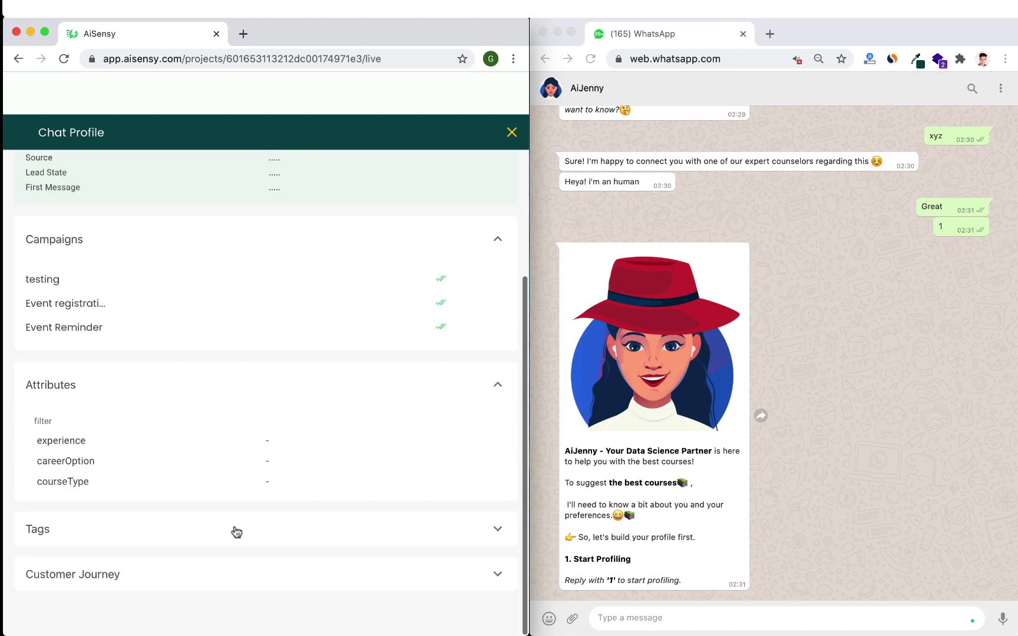
left_click(234, 531)
left_click(65, 523)
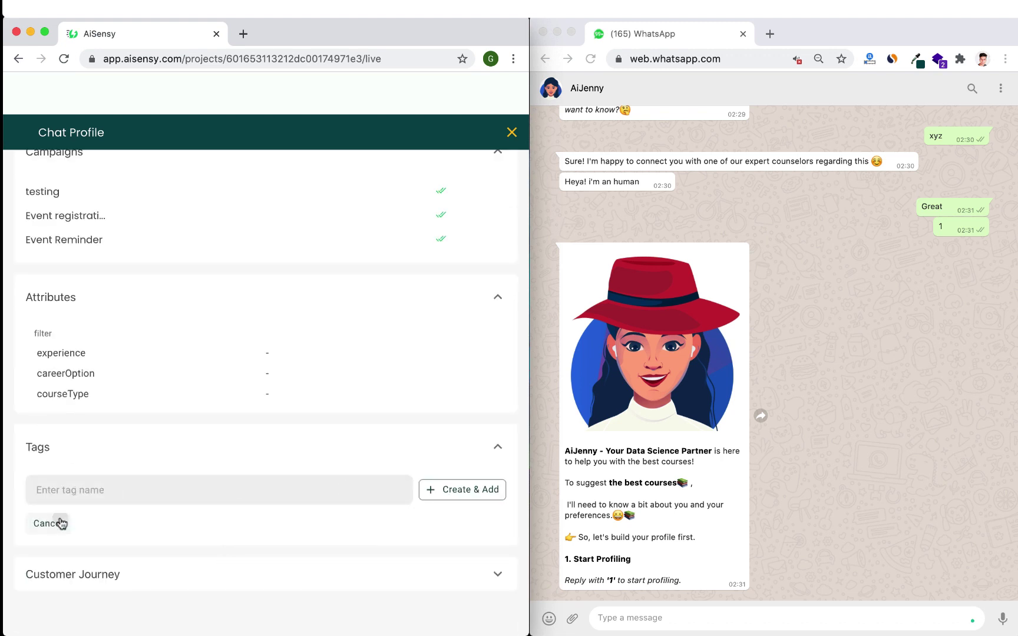
type("New Lead")
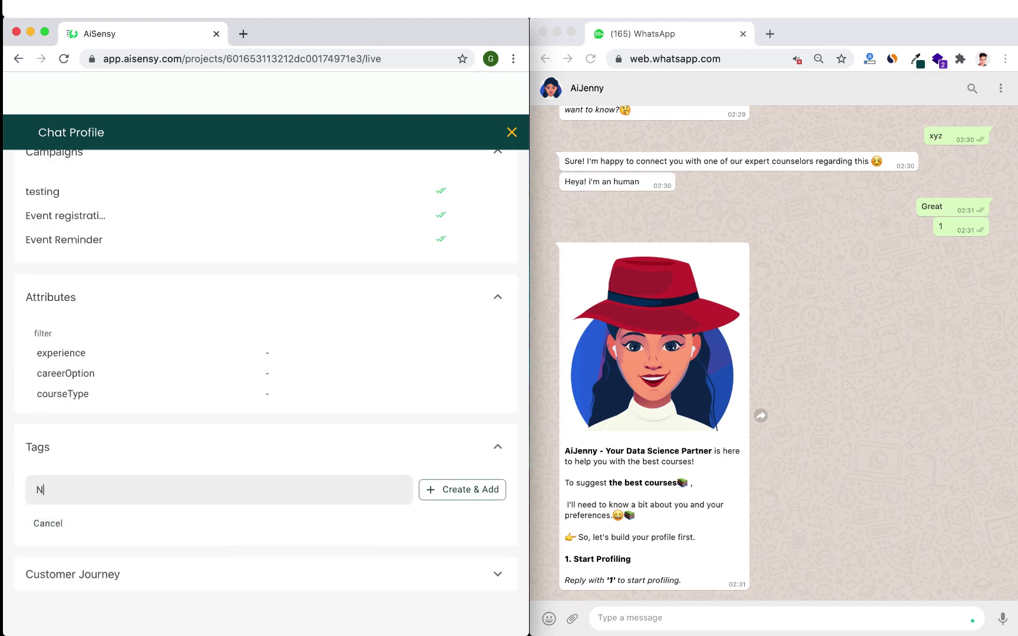
left_click(442, 491)
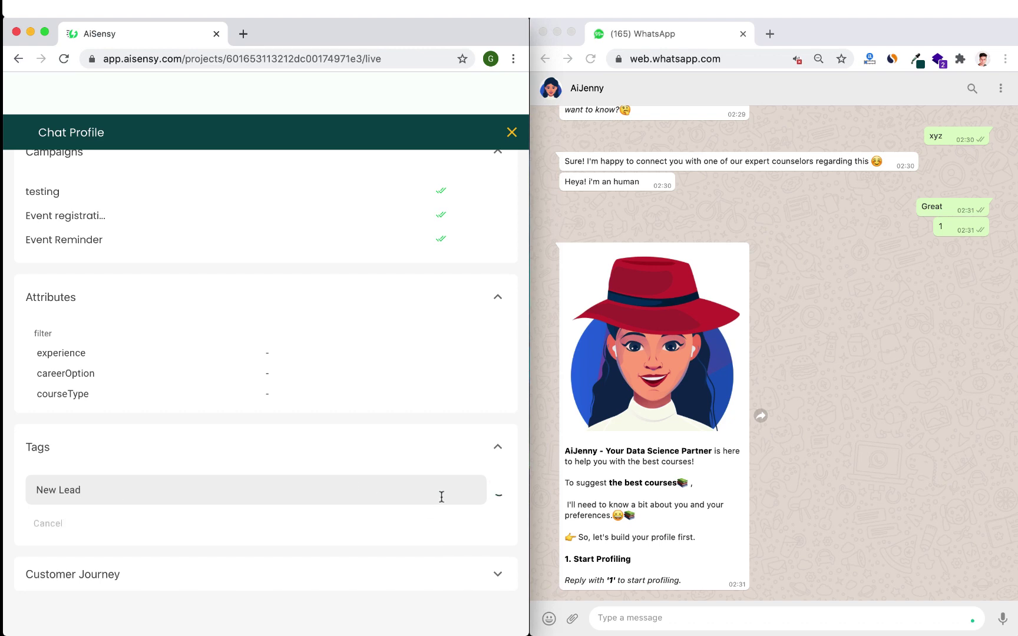
- Expand the contact's Customer Journey section and review its timeline of events
left_click(438, 575)
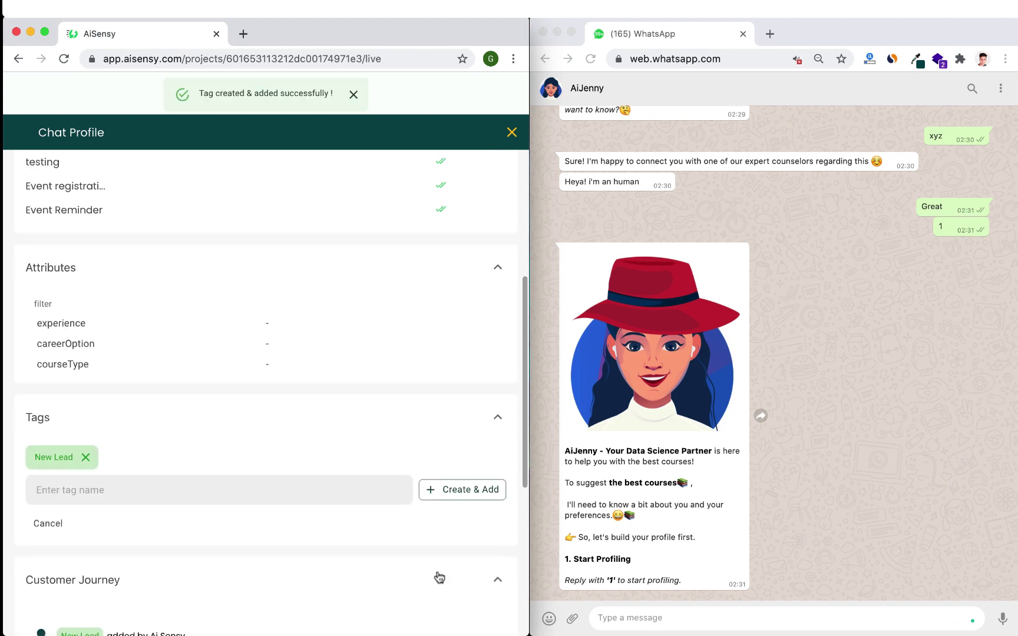
scroll(439, 575, "down", 6)
scroll(438, 576, "down", 2)
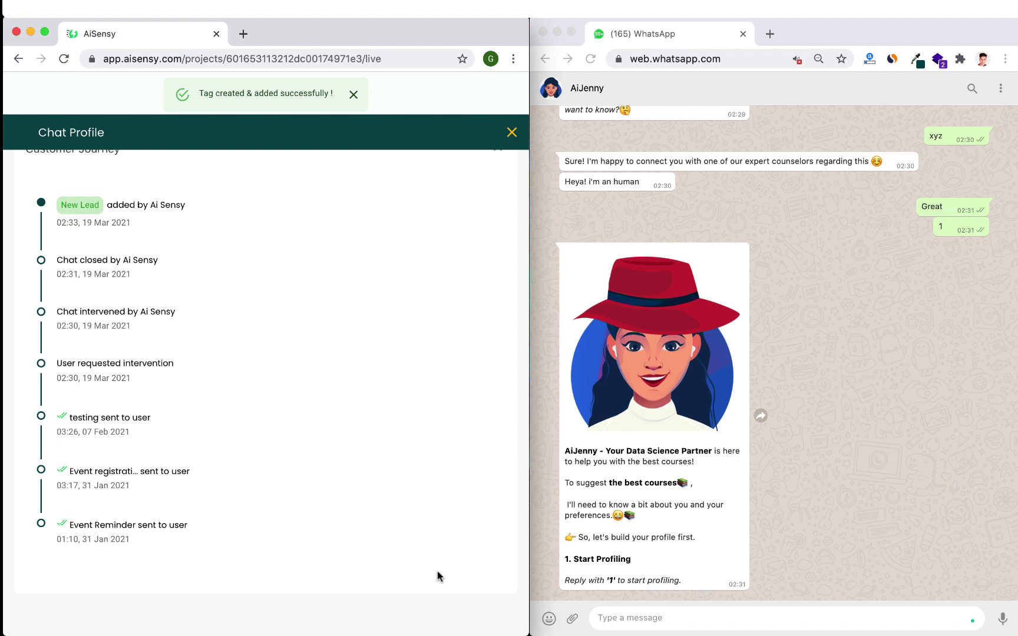
scroll(439, 576, "up", 10)
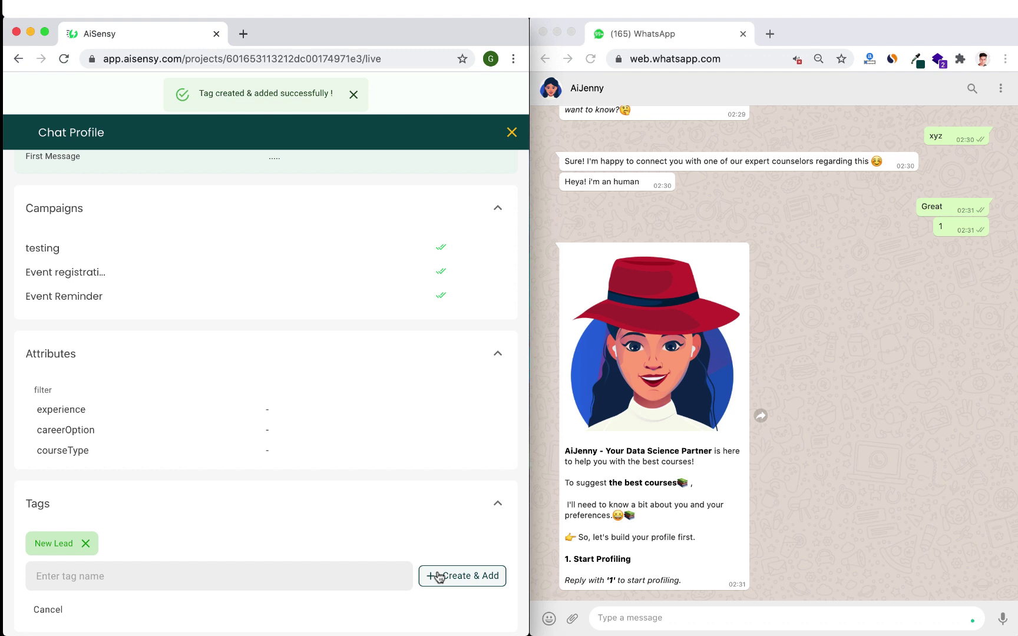
- Reply to AiJenny in WhatsApp with "1" to start profiling and "2" to choose Bachelor's Degree as experience
left_click(682, 617)
type("1")
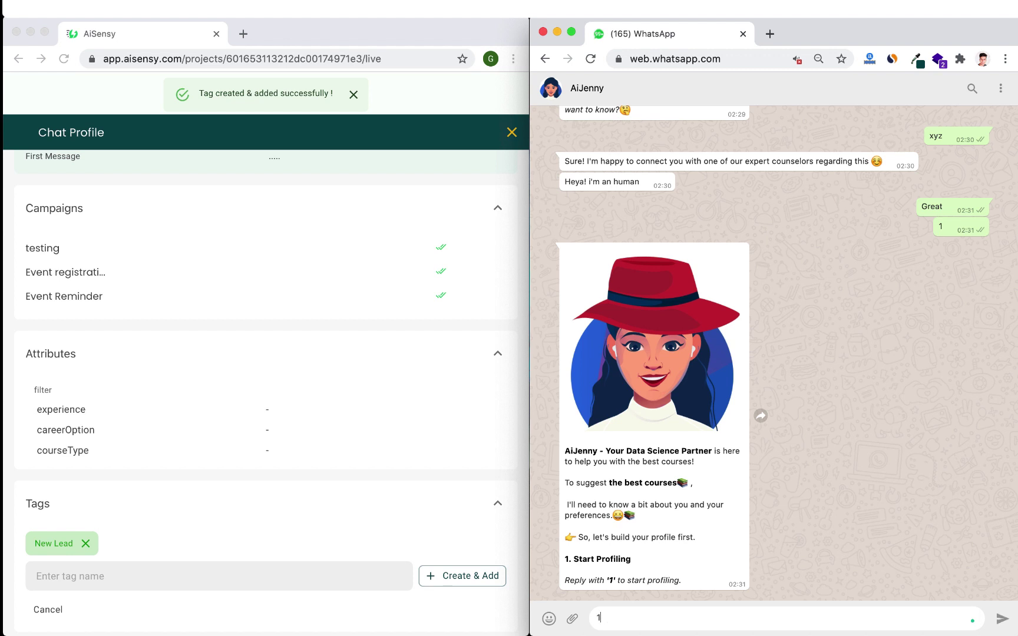
key("Return")
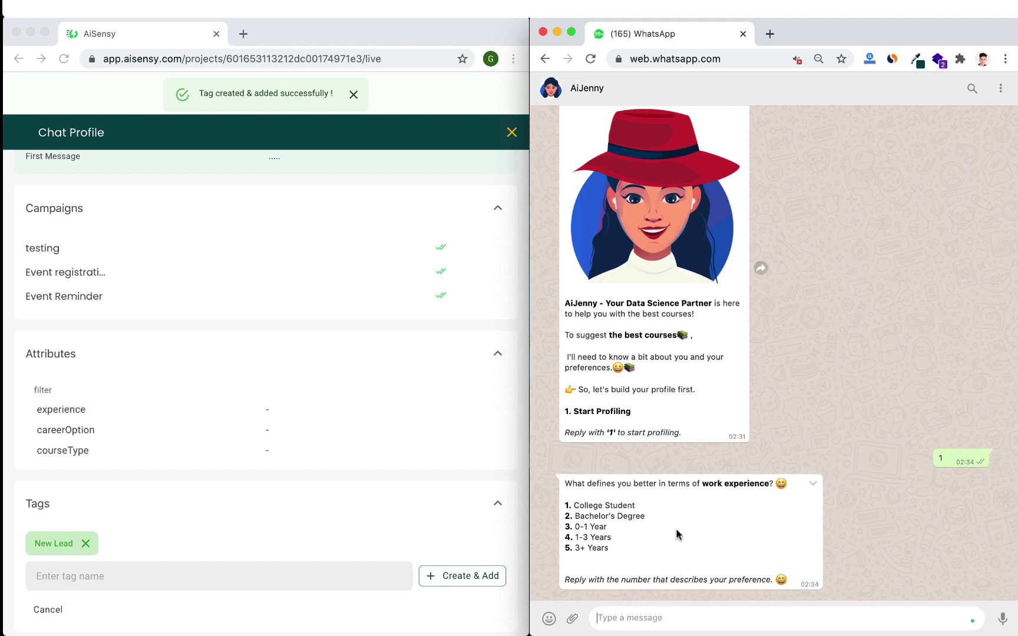
type("2")
key("Return")
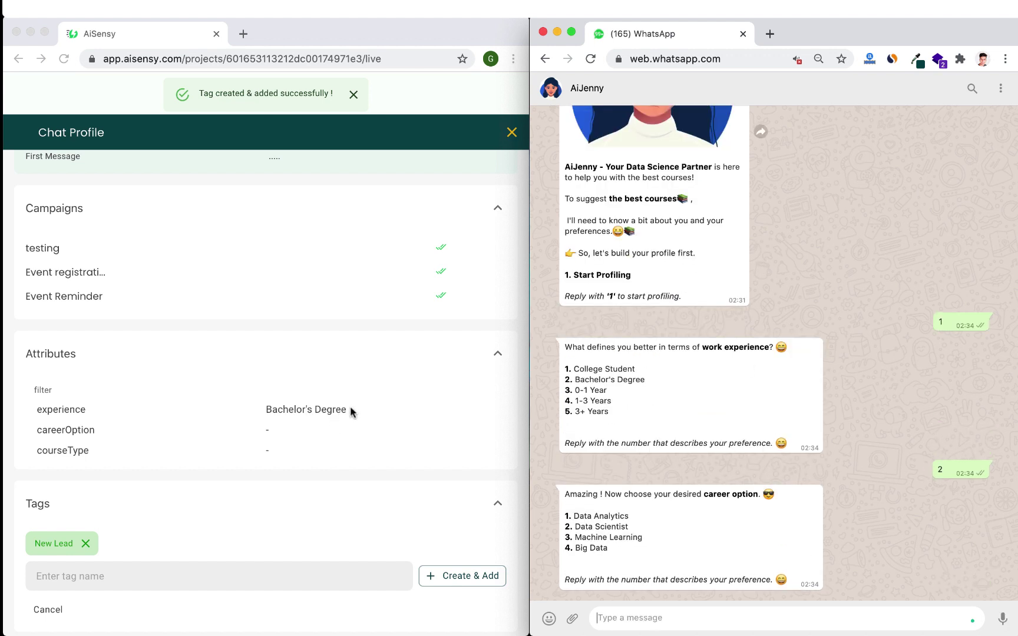
left_click(350, 407)
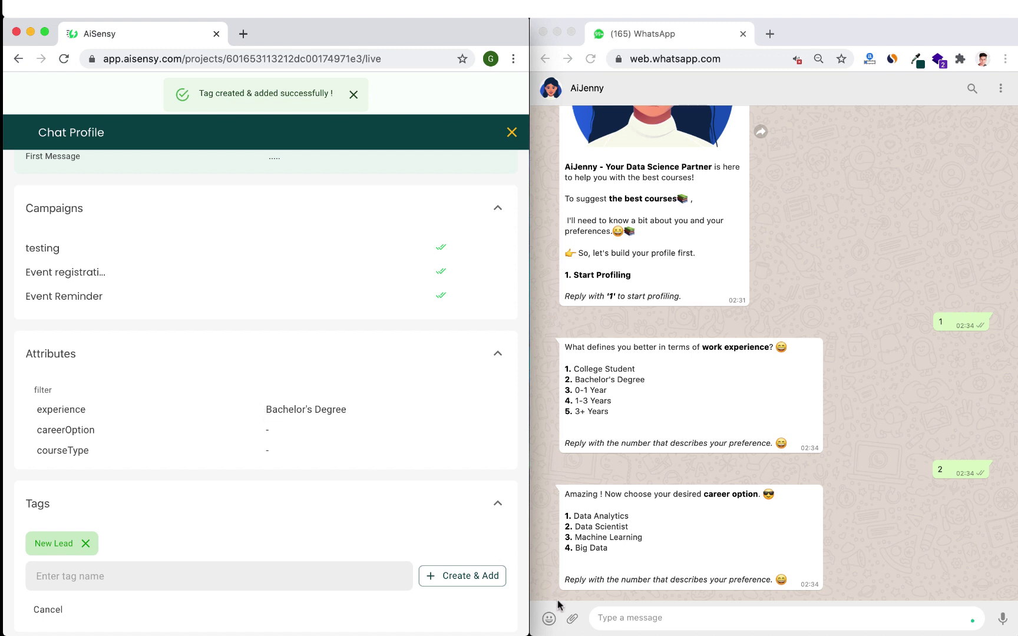
- Answer AiJenny's remaining profiling questions in WhatsApp with "3" for Machine Learning and "1" for PG/Masters
left_click(619, 627)
type("3")
key("Return")
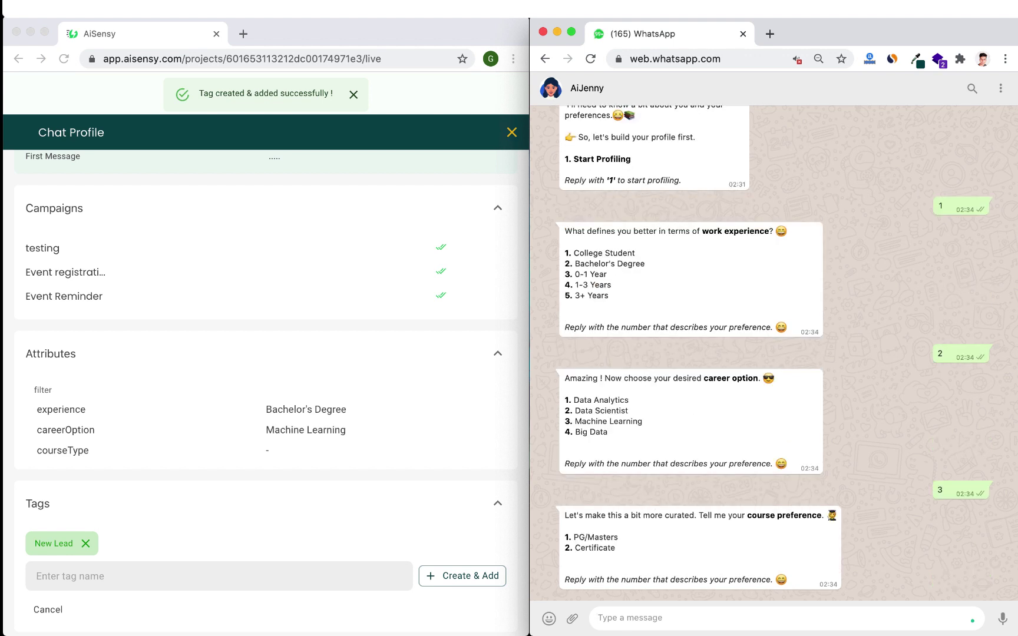
type("1")
key("Return")
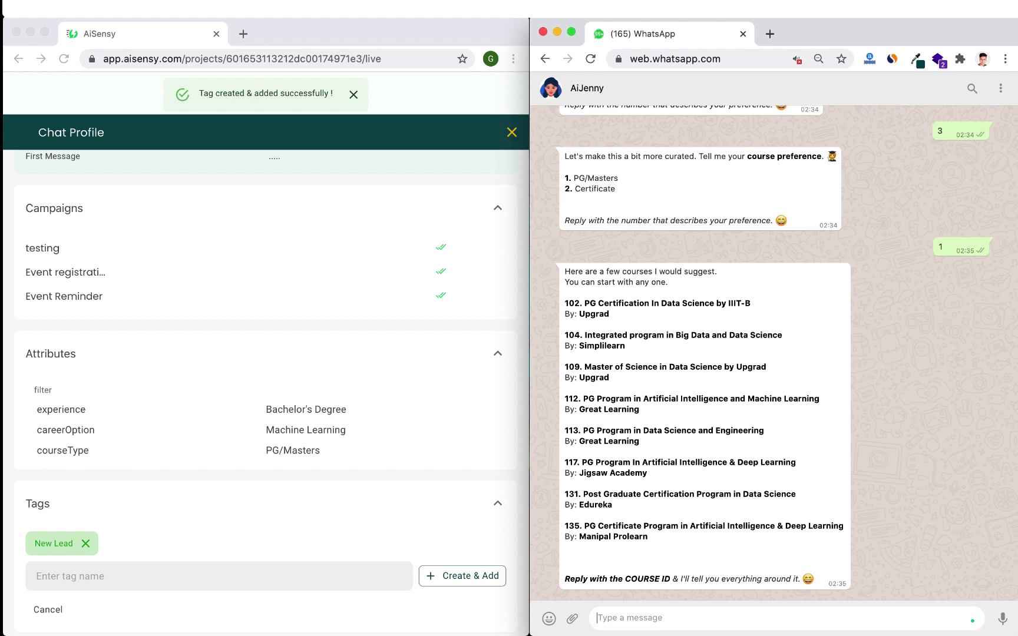
left_click(326, 454)
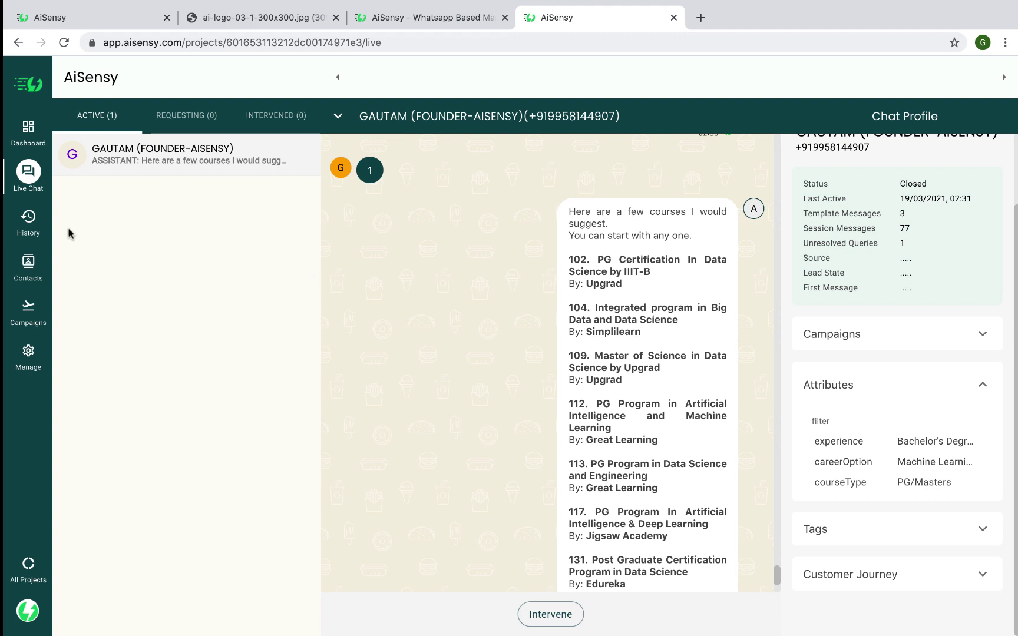
- Open the first conversation in AiSensy's chat history, read through its latest messages, and return to the live chats
left_click(29, 225)
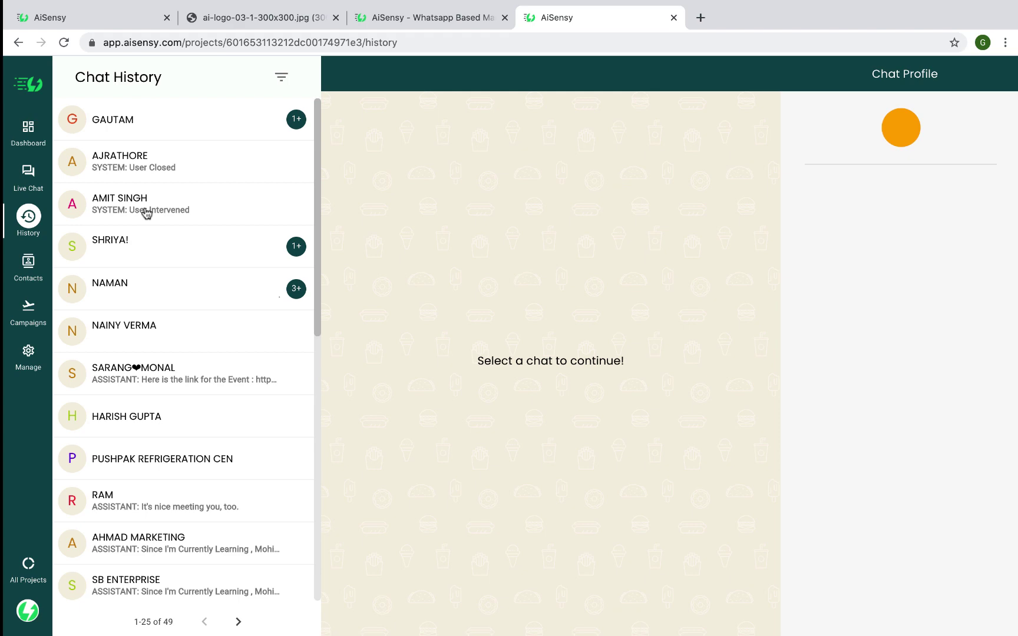
left_click(213, 128)
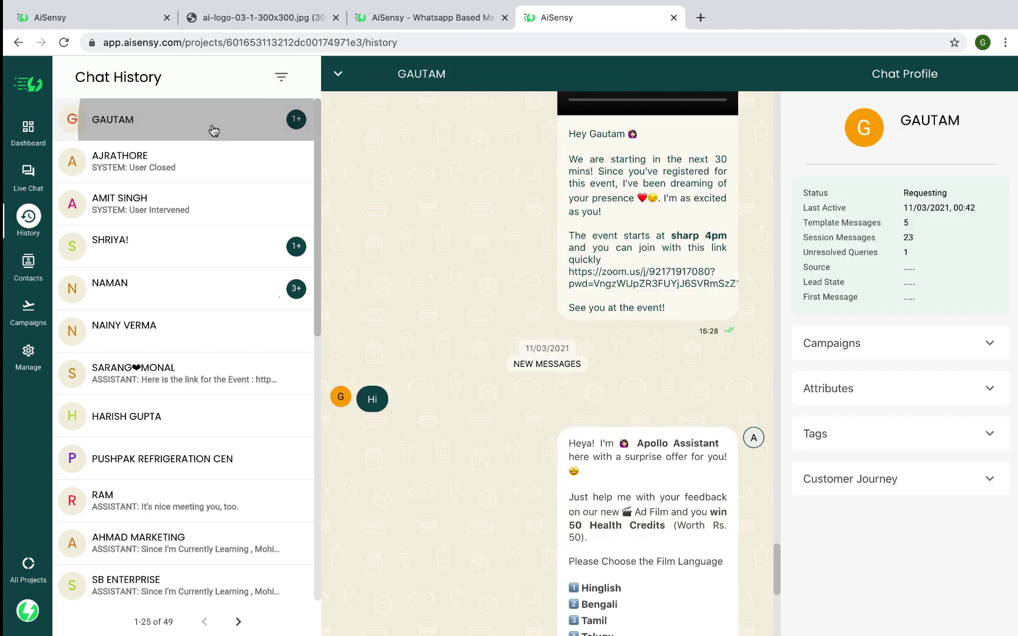
scroll(466, 189, "down", 7)
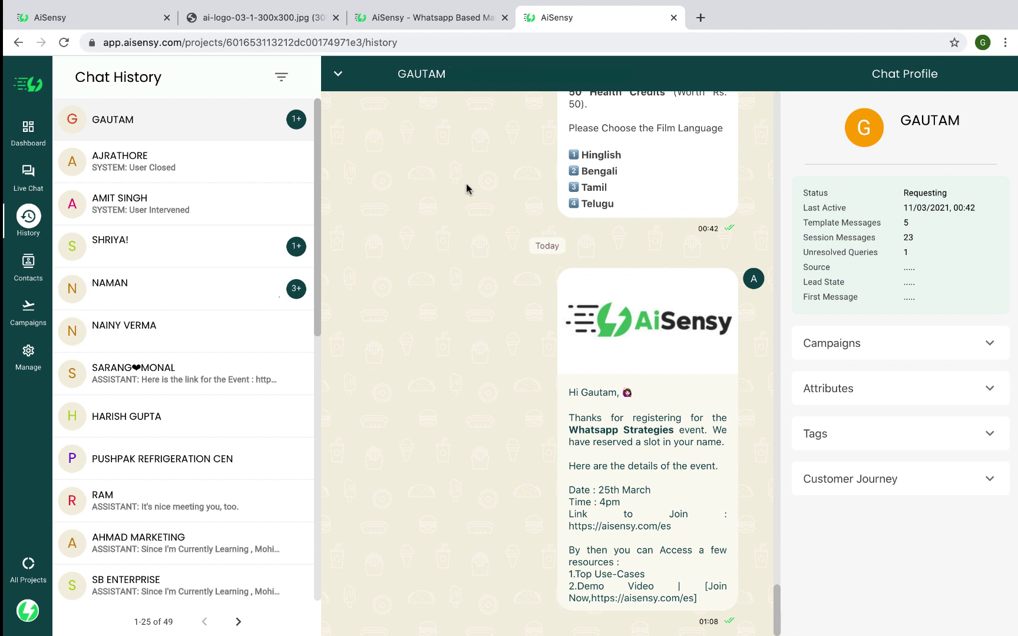
left_click(29, 181)
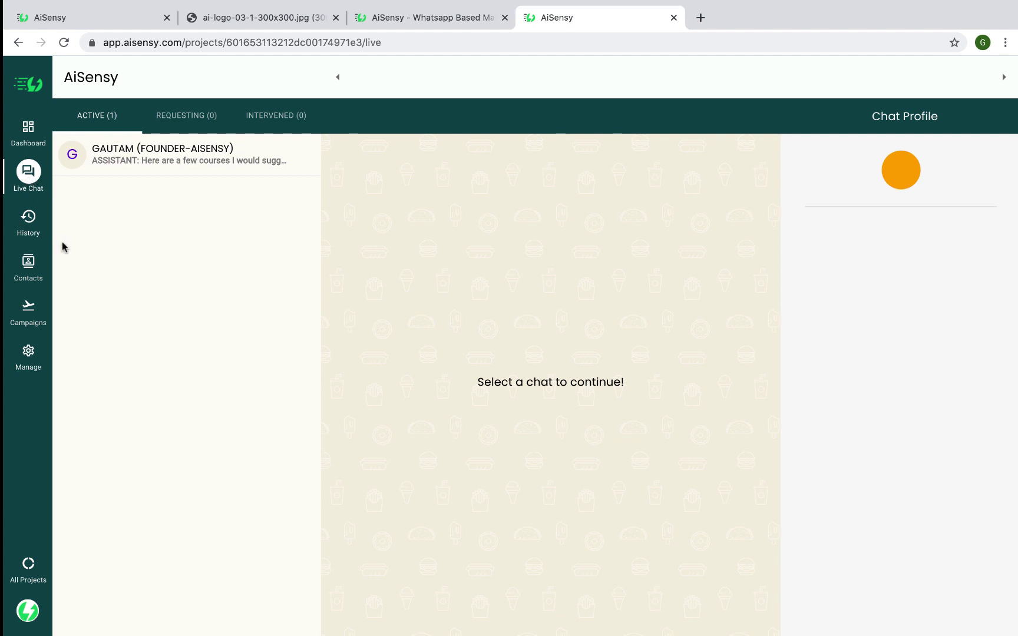
- Filter the contacts list by the attribute filter_experience is SET
left_click(32, 268)
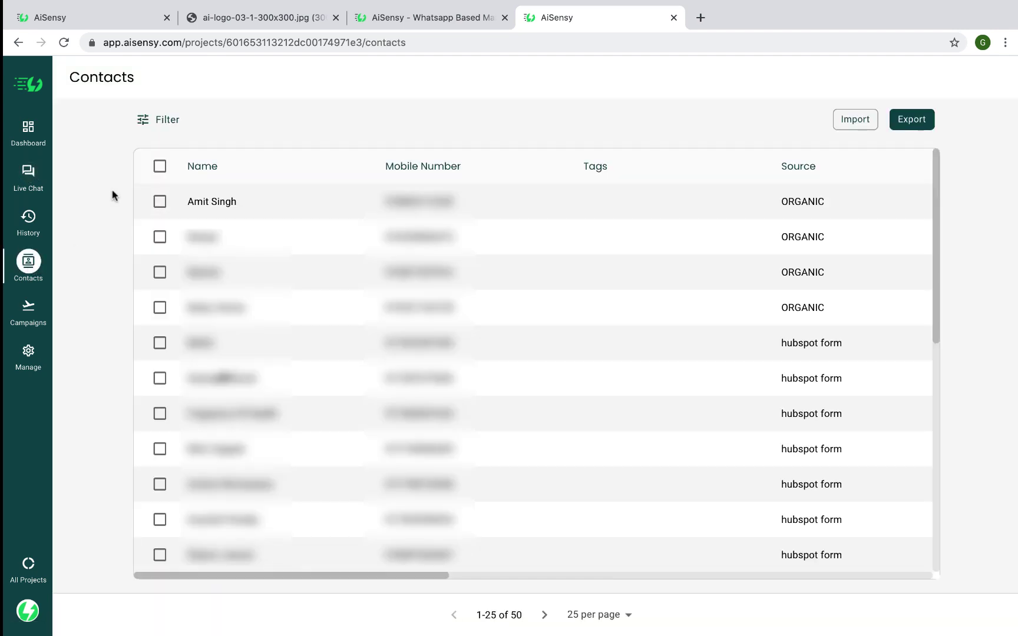
left_click(160, 125)
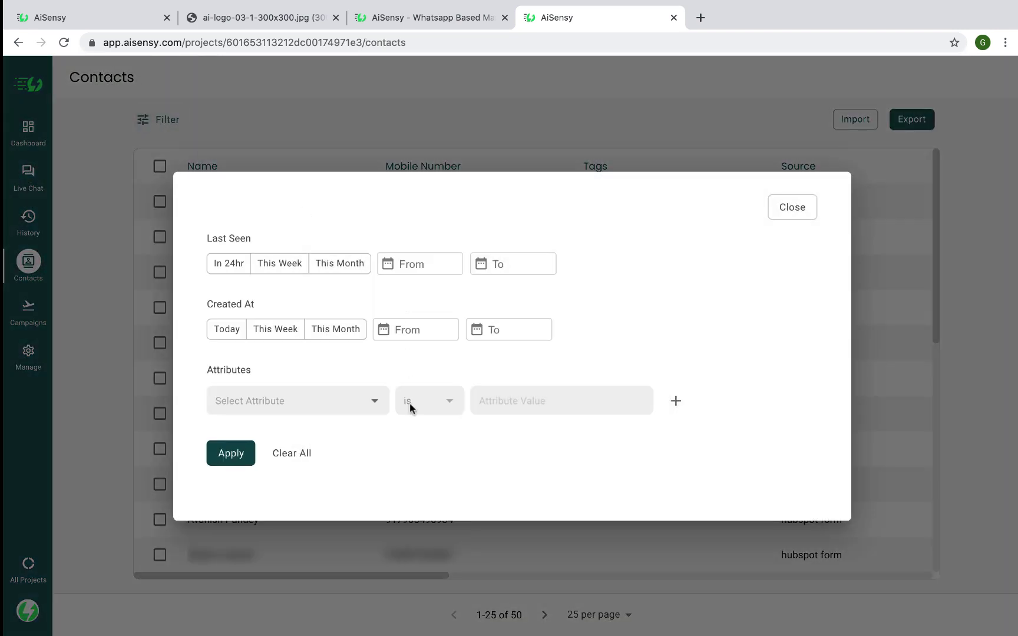
left_click(380, 407)
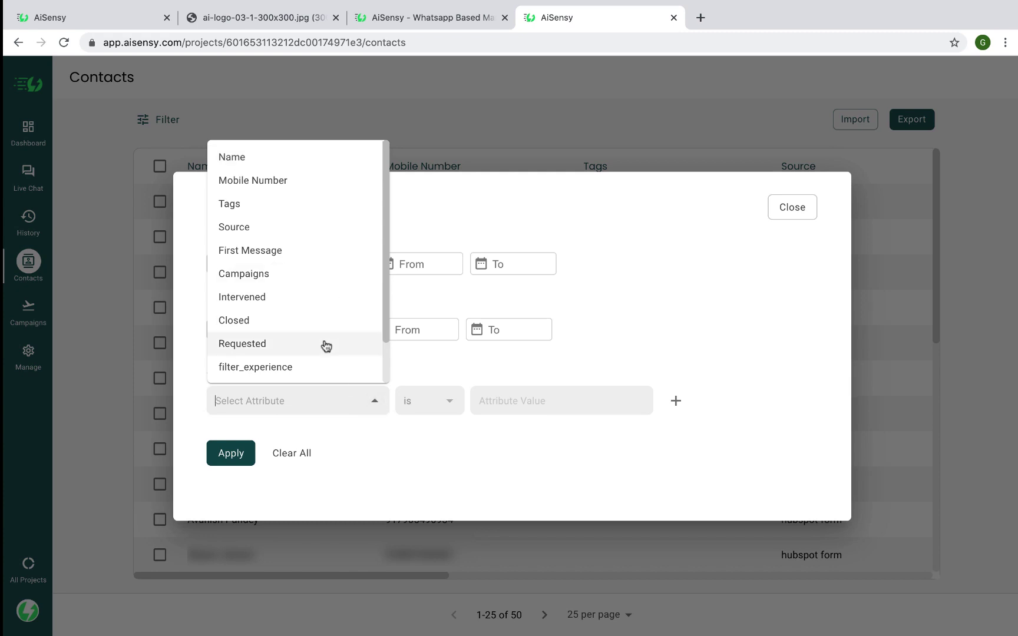
scroll(325, 345, "down", 1)
left_click(321, 323)
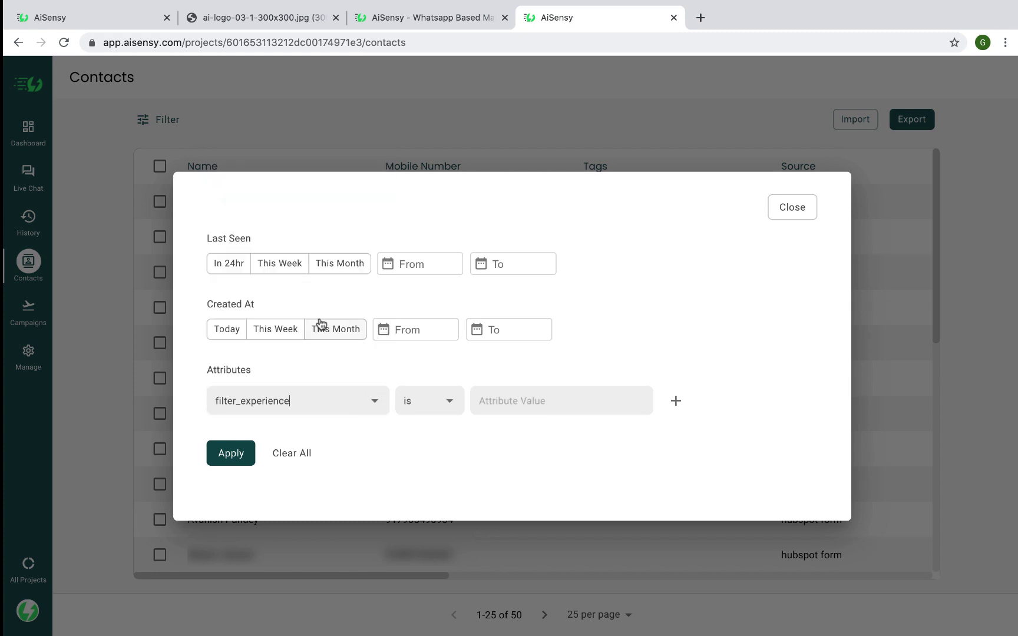
left_click(552, 400)
left_click(537, 434)
left_click(248, 451)
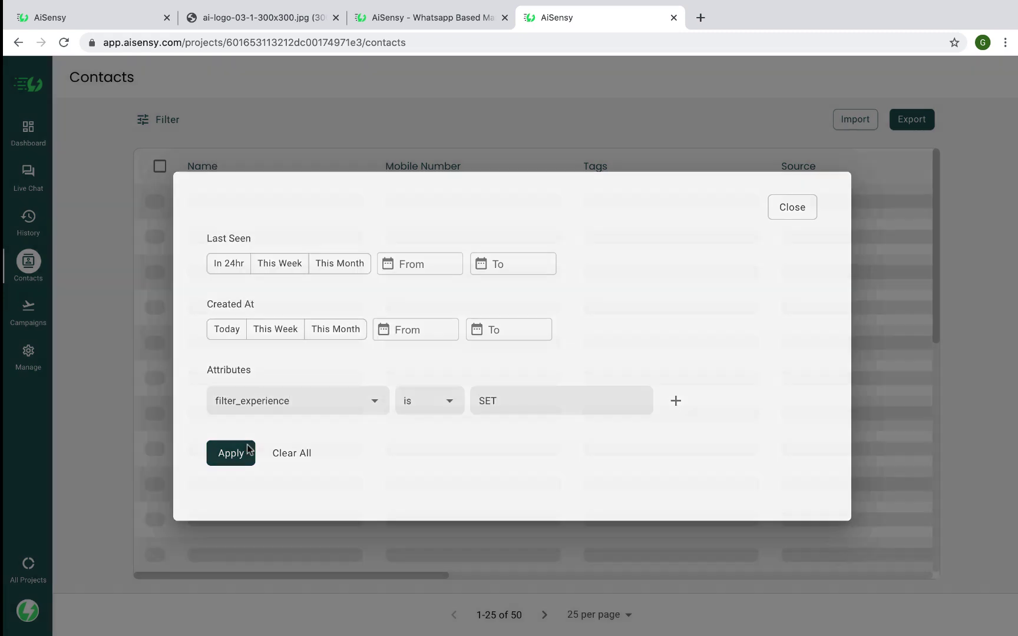
- Copy the contact's experience value and change the filter to filter_experience is "Bachelor's Degree", then review the filtered contact's columns
scroll(318, 320, "right", 10)
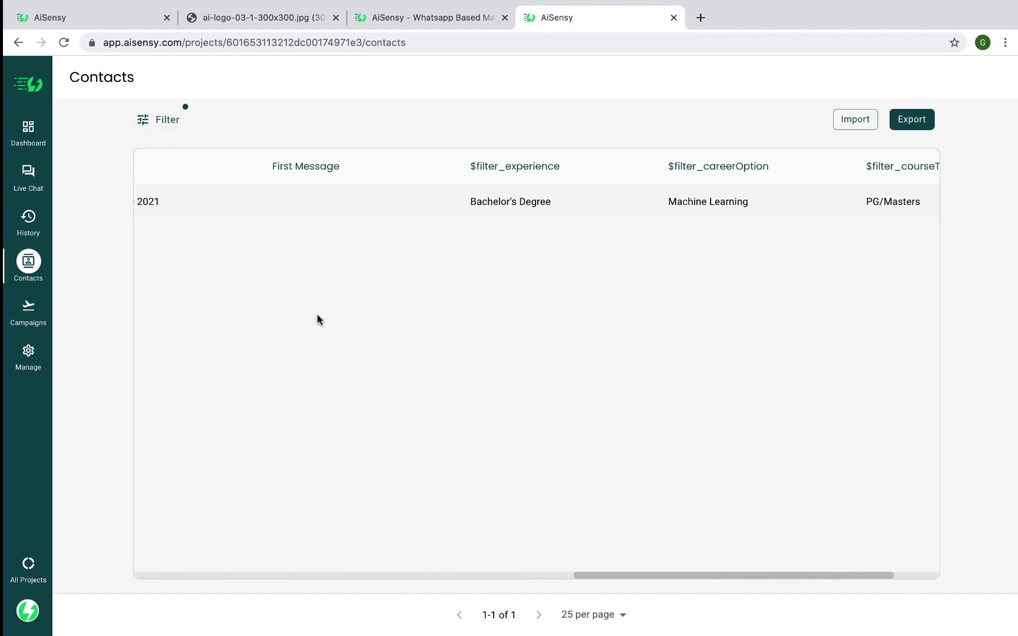
left_click_drag(437, 202, 353, 201)
key("ctrl+c")
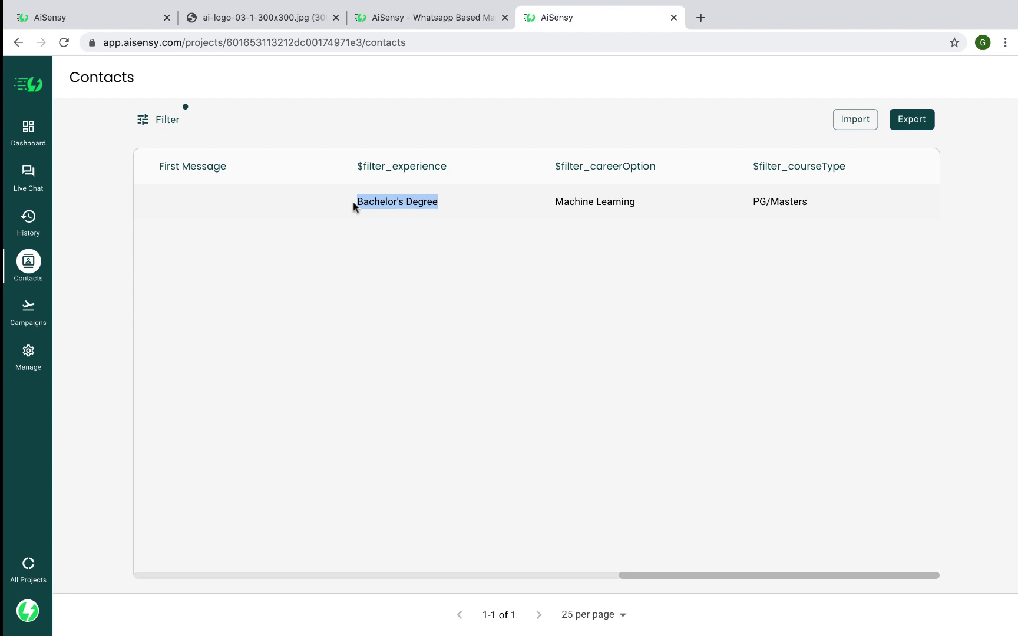
left_click(166, 120)
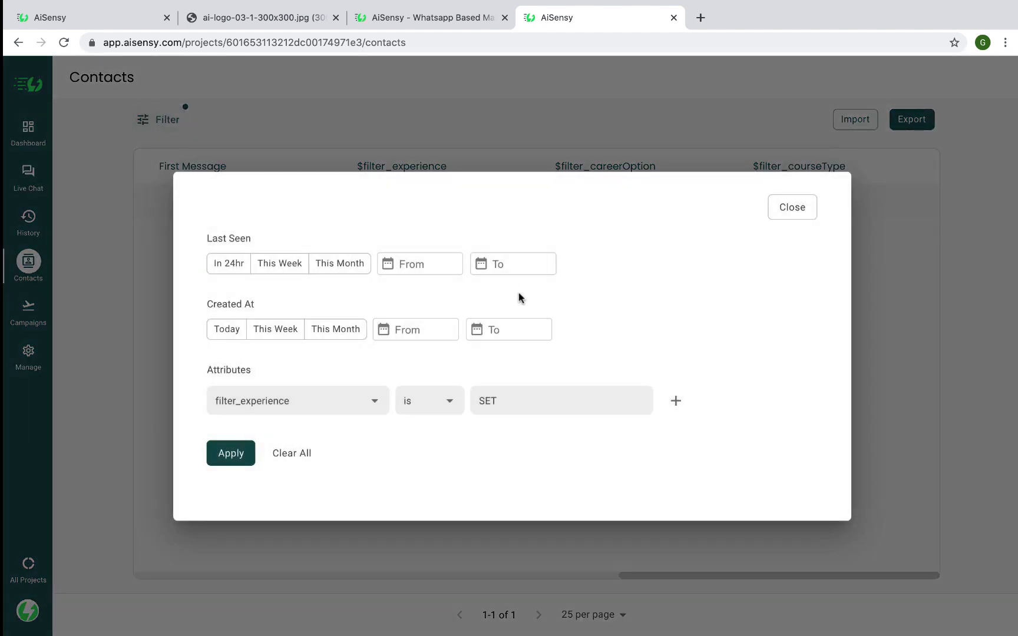
left_click(498, 400)
double_click(498, 401)
key("ctrl+v")
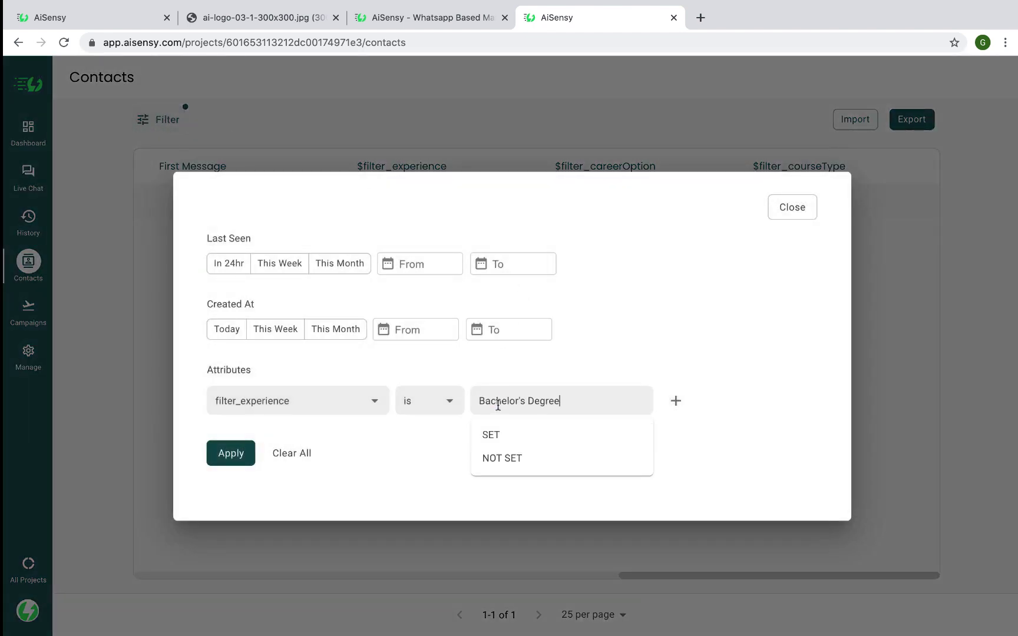
left_click(234, 459)
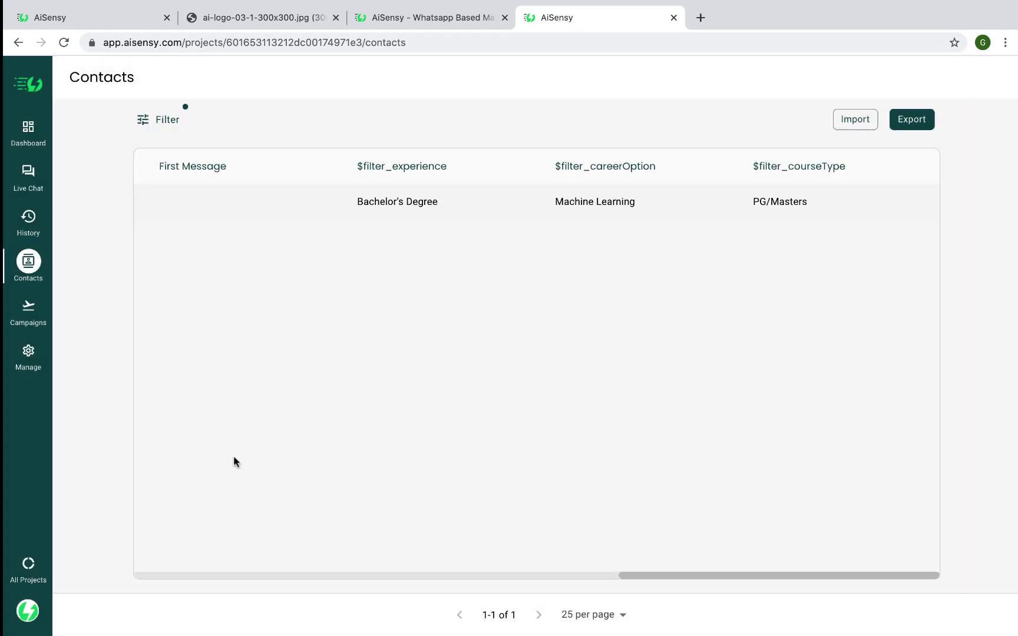
scroll(234, 462, "left", 10)
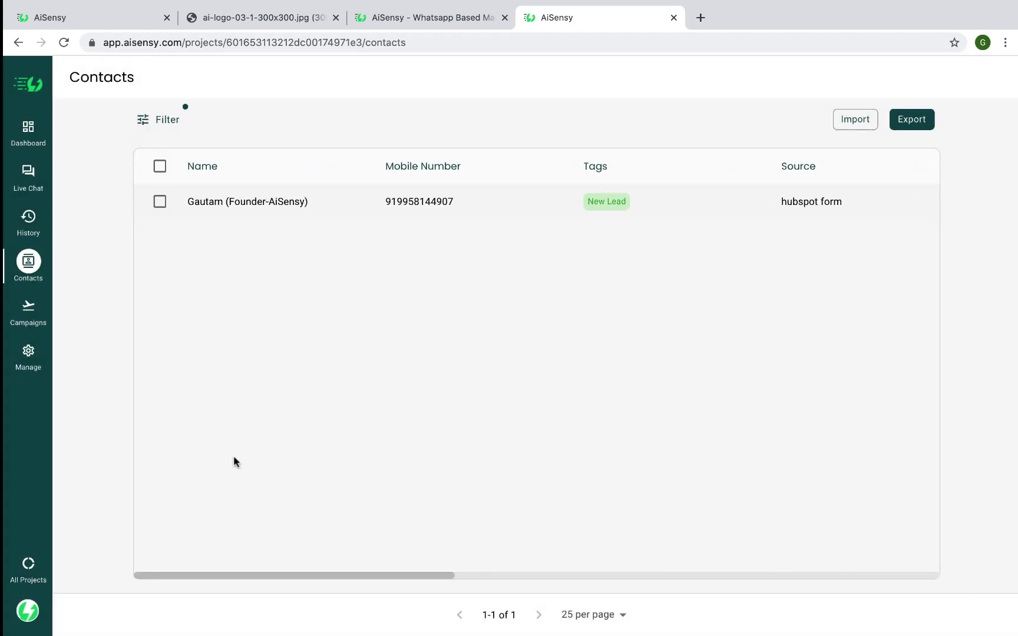
scroll(234, 462, "right", 10)
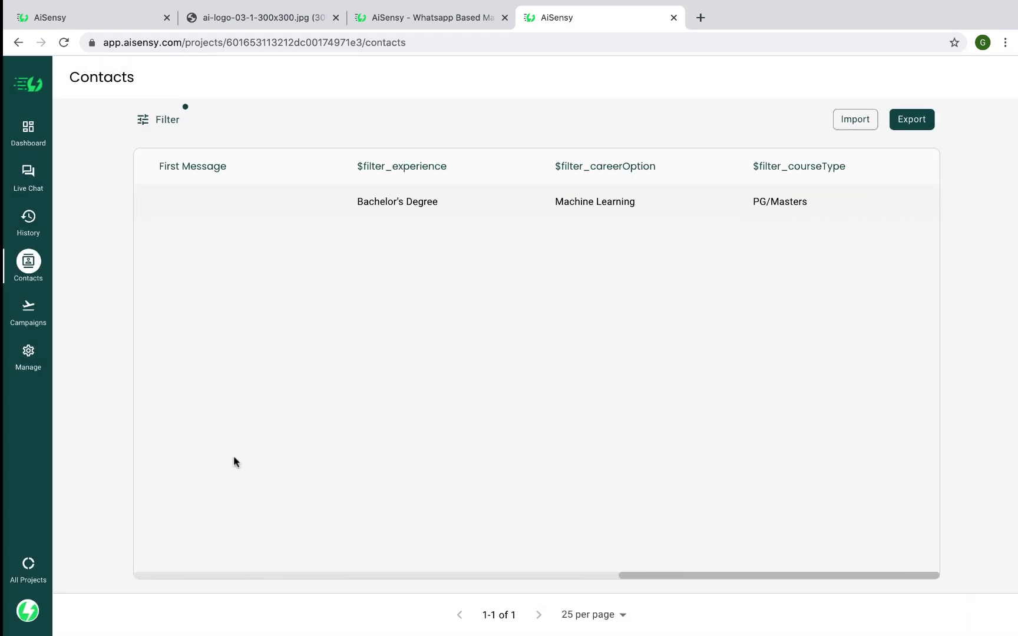
scroll(235, 462, "left", 10)
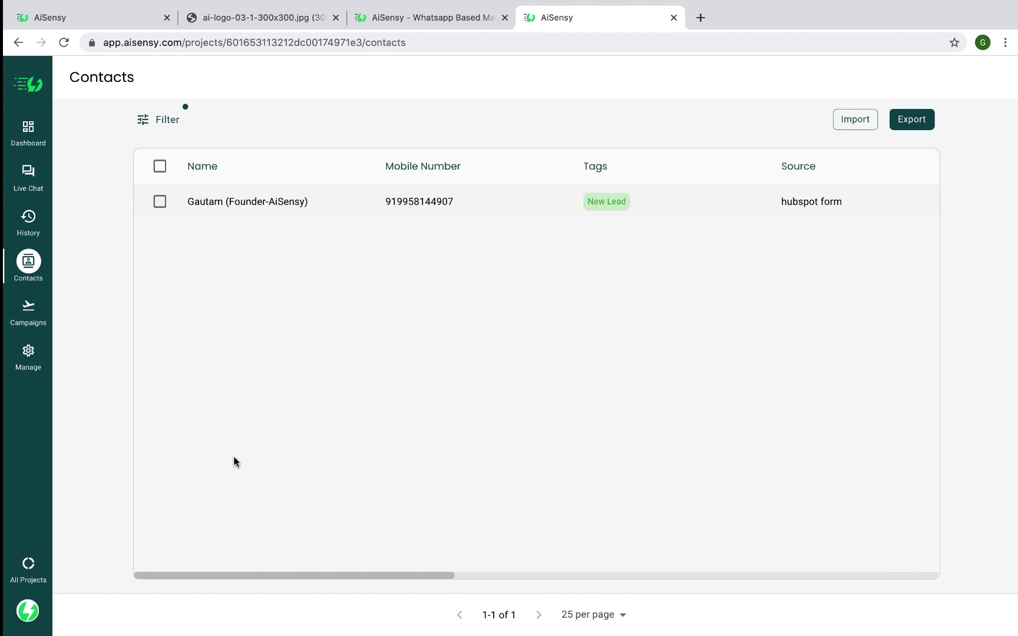
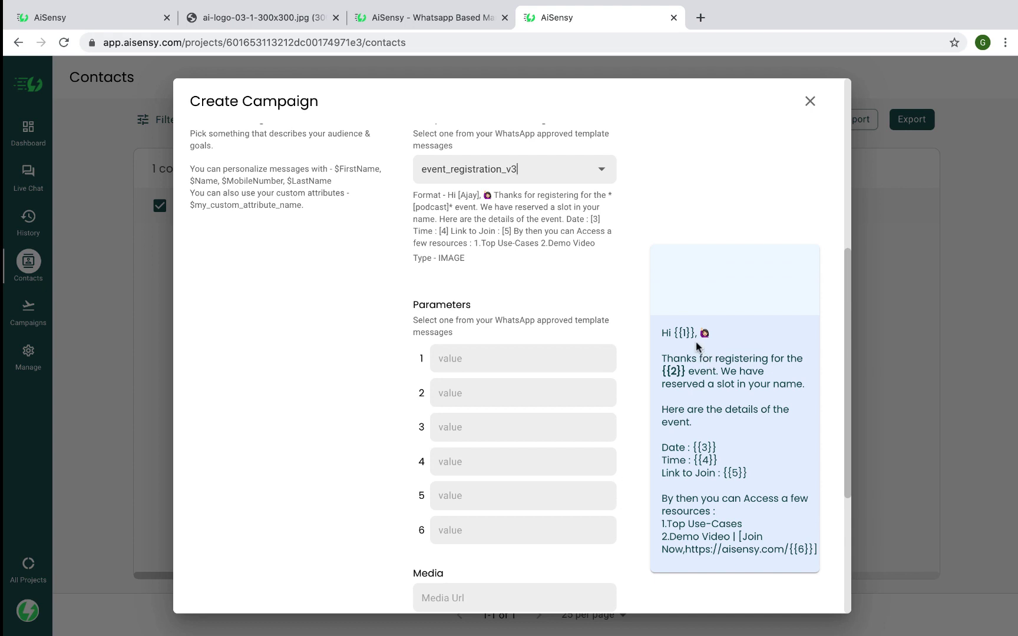
- Set the template's first parameter to $FirstName and its second to "Whatsapp Strategies Event"
left_click(539, 350)
type("$FirstName")
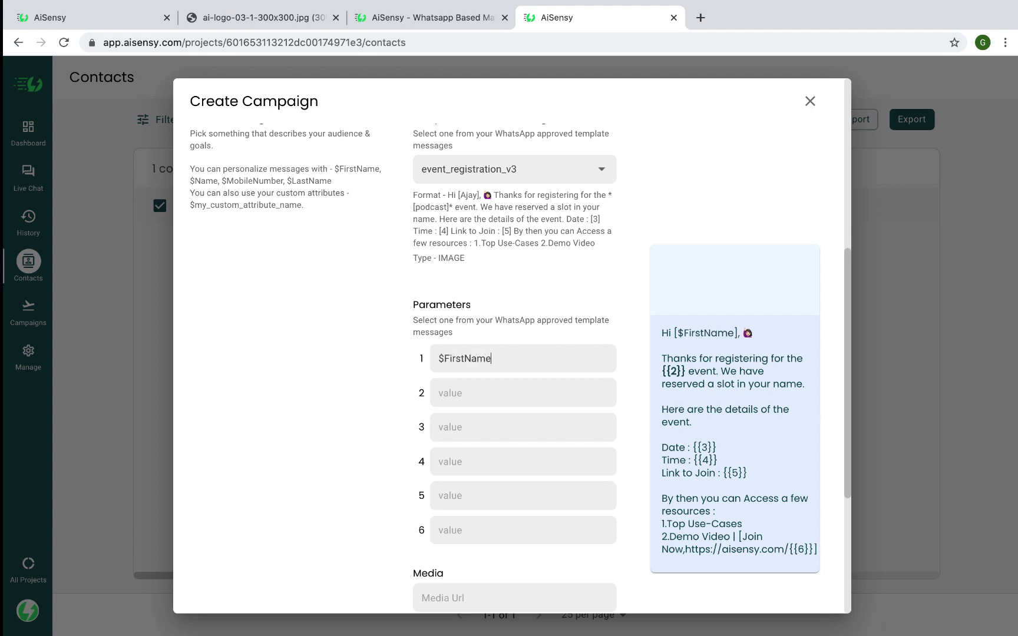
left_click(511, 393)
type("Whast")
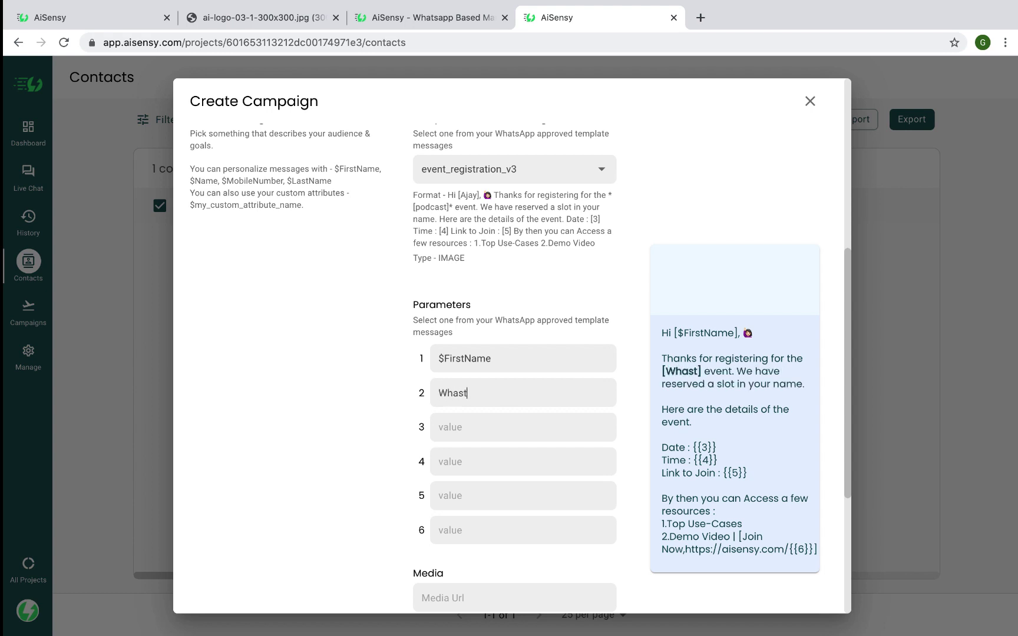
key("BackSpace")
key("BackSpace")
type("tsapp ")
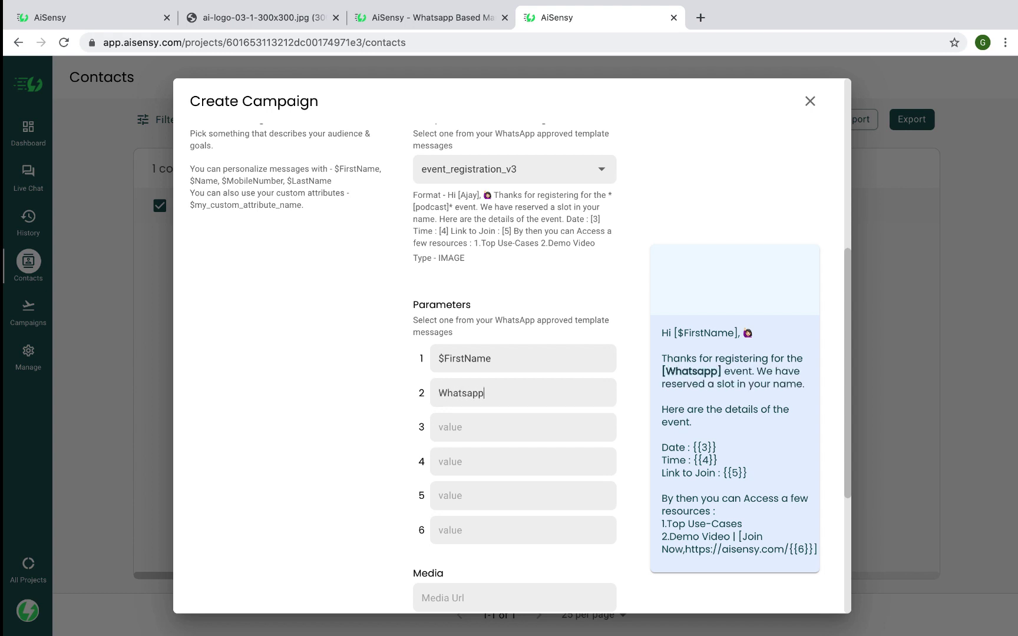
type("Strategi")
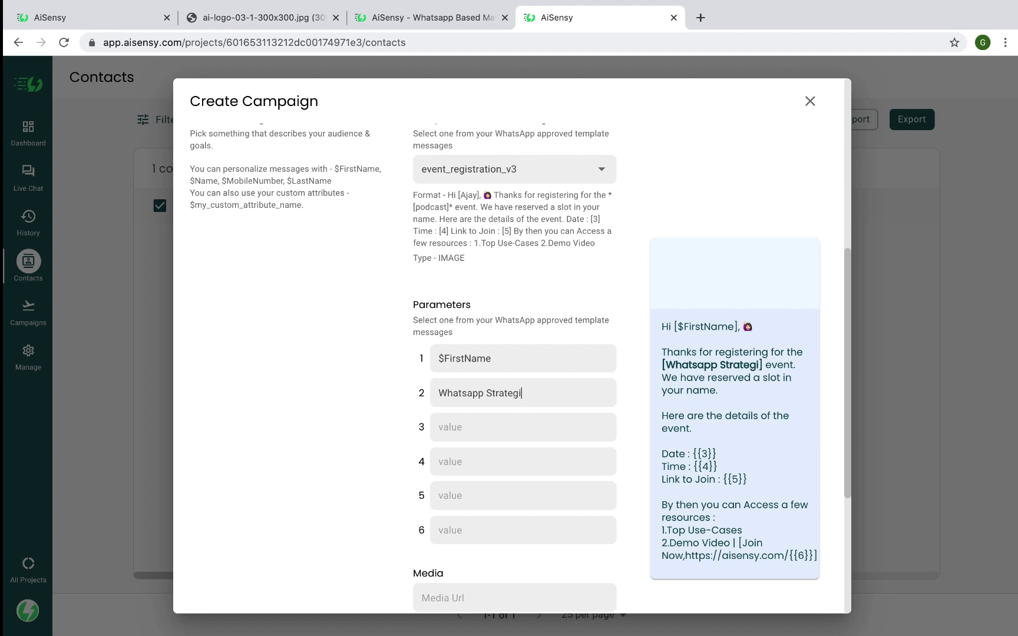
type("es Event")
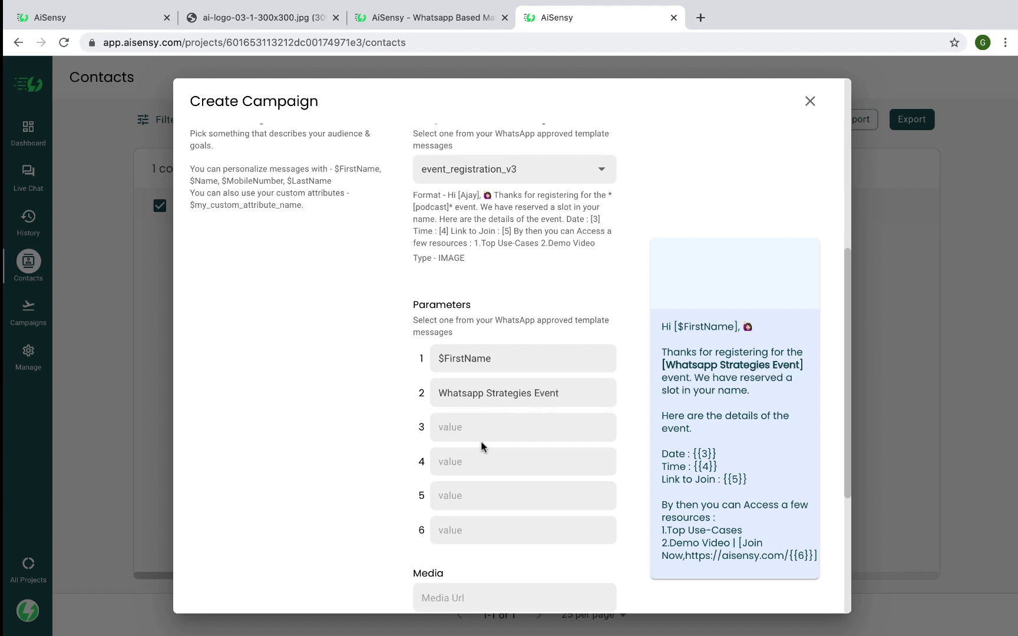
- Set template parameter 3, the date, to "25th March" and parameter 4, the time, to "4pm"
scroll(482, 446, "down", 1)
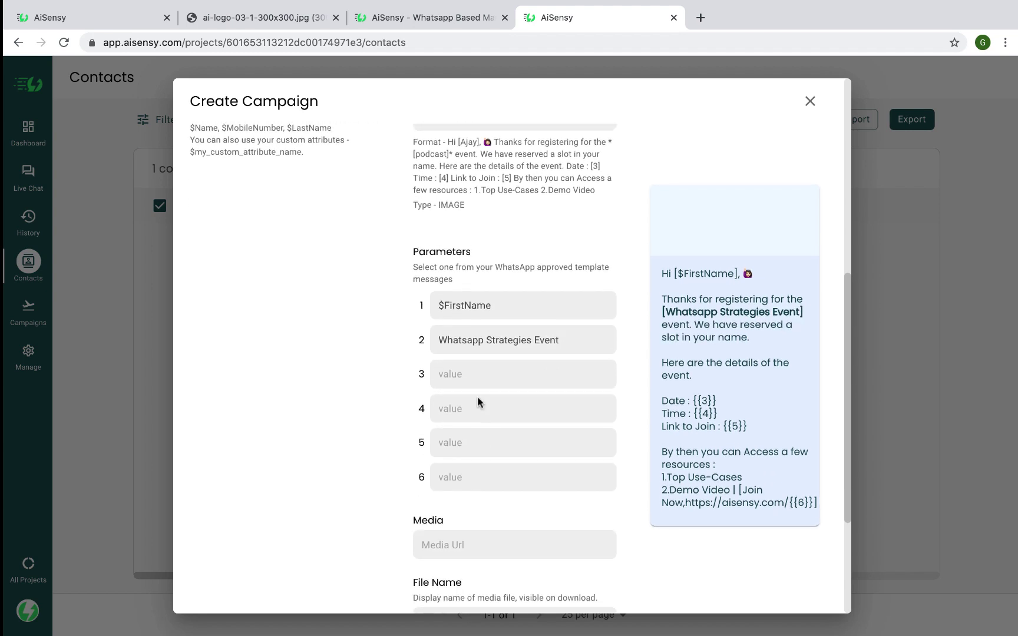
left_click(470, 379)
type("25th March")
left_click(451, 401)
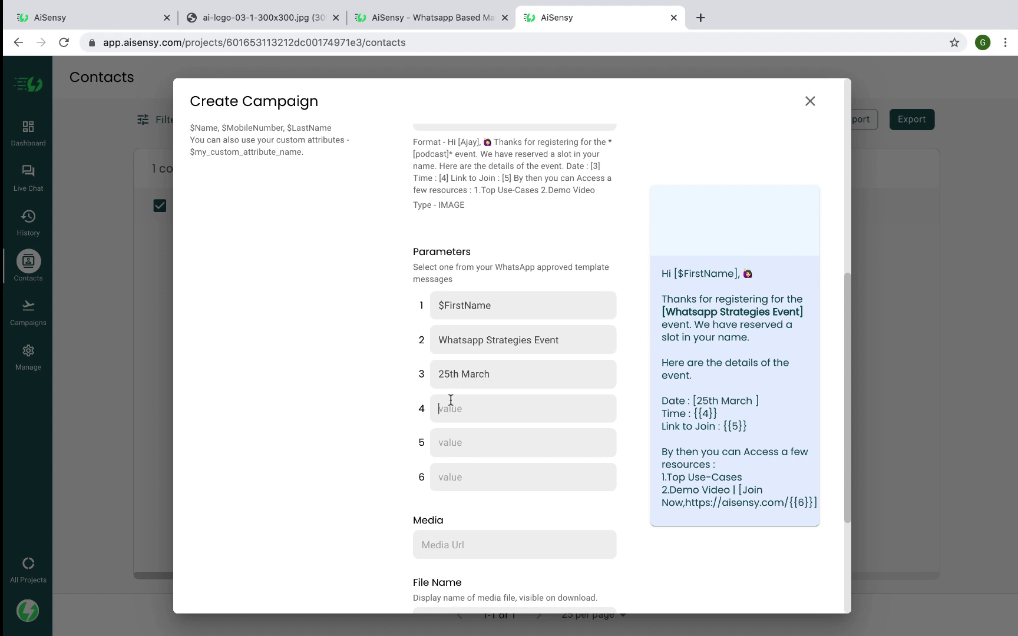
type("4pm")
left_click(476, 448)
type("https:")
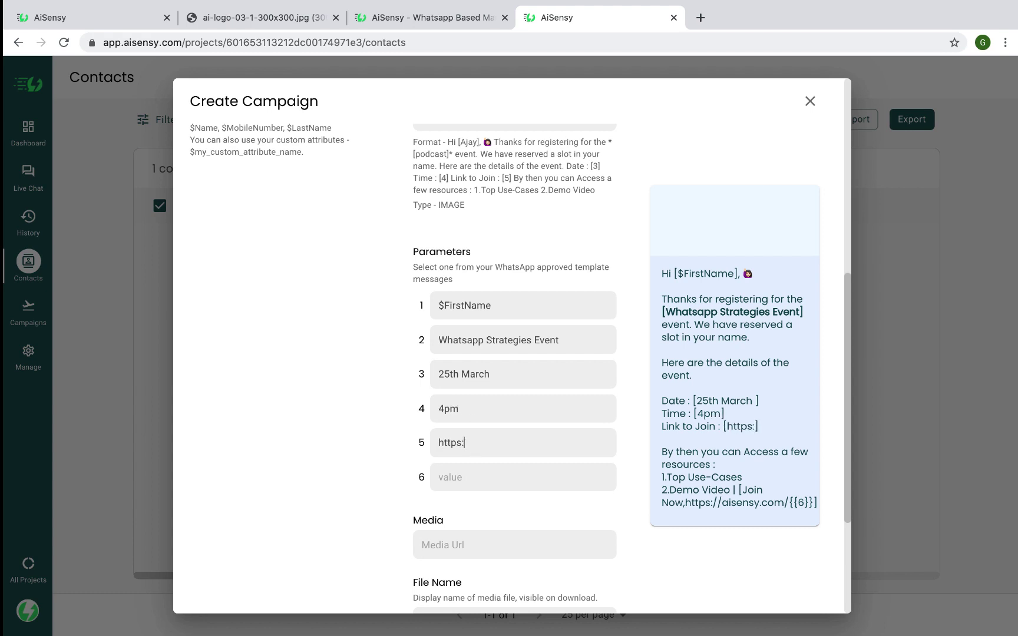
type("//aisensy")
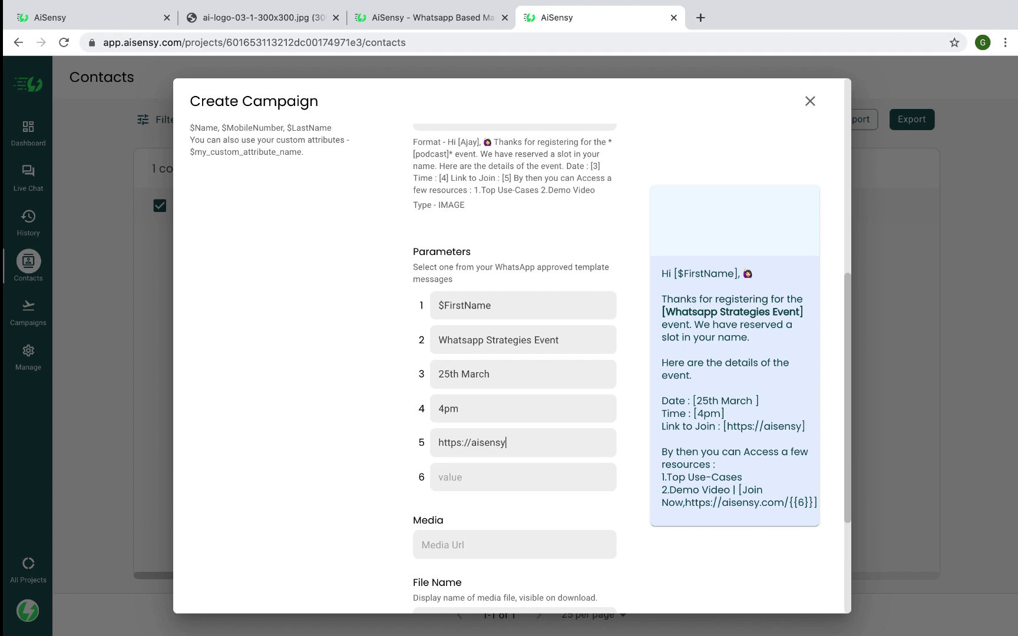
type(".com/es")
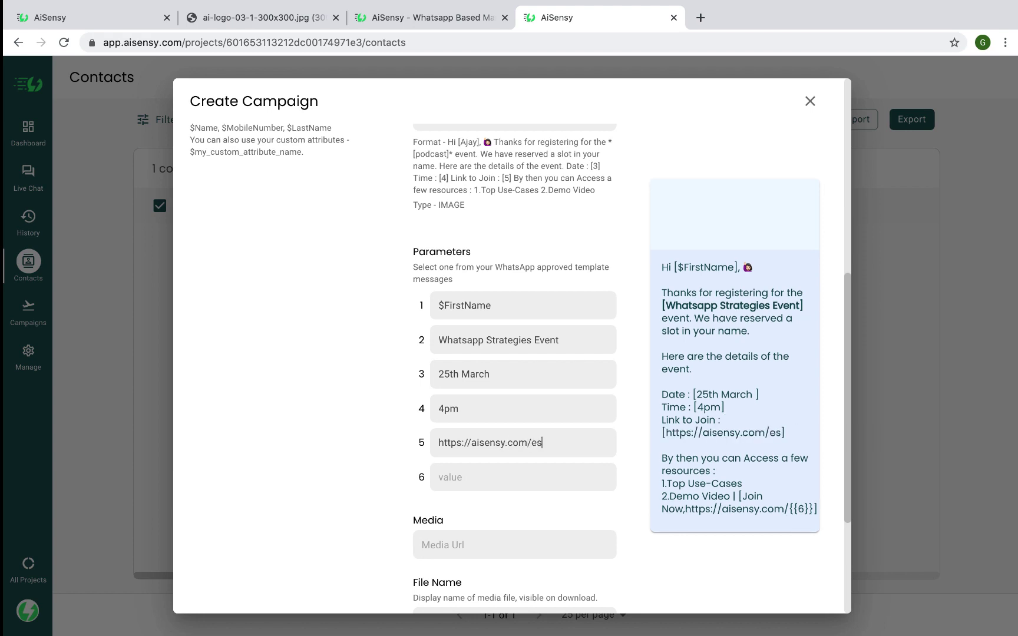
left_click(475, 488)
type("es")
- Copy the address of the open ai-logo-03-1-300x300.jpg image into the campaign's media URL and check the message preview
scroll(513, 508, "down", 2)
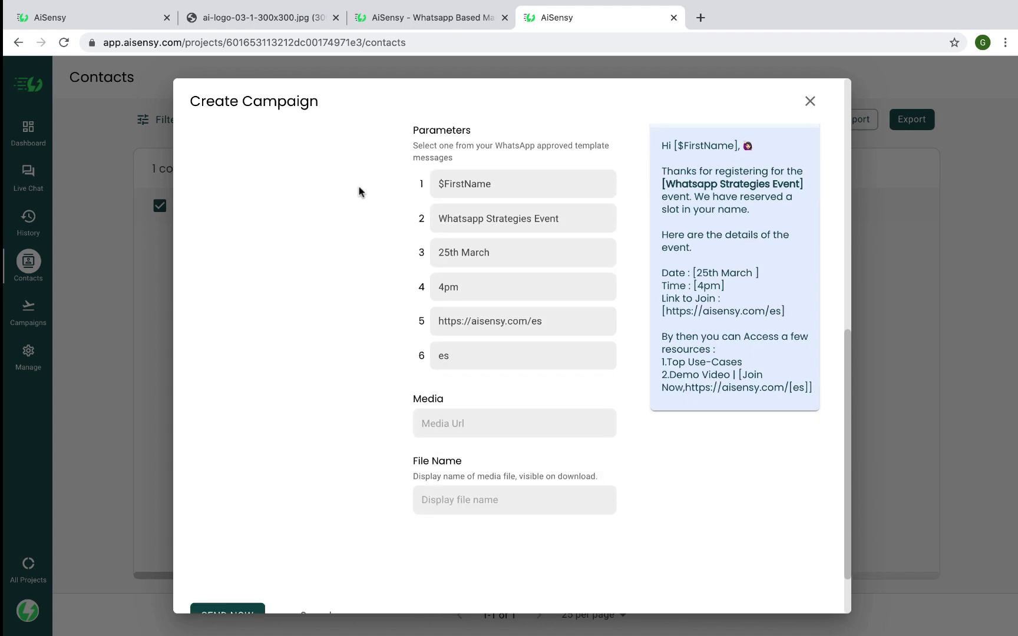
left_click(285, 21)
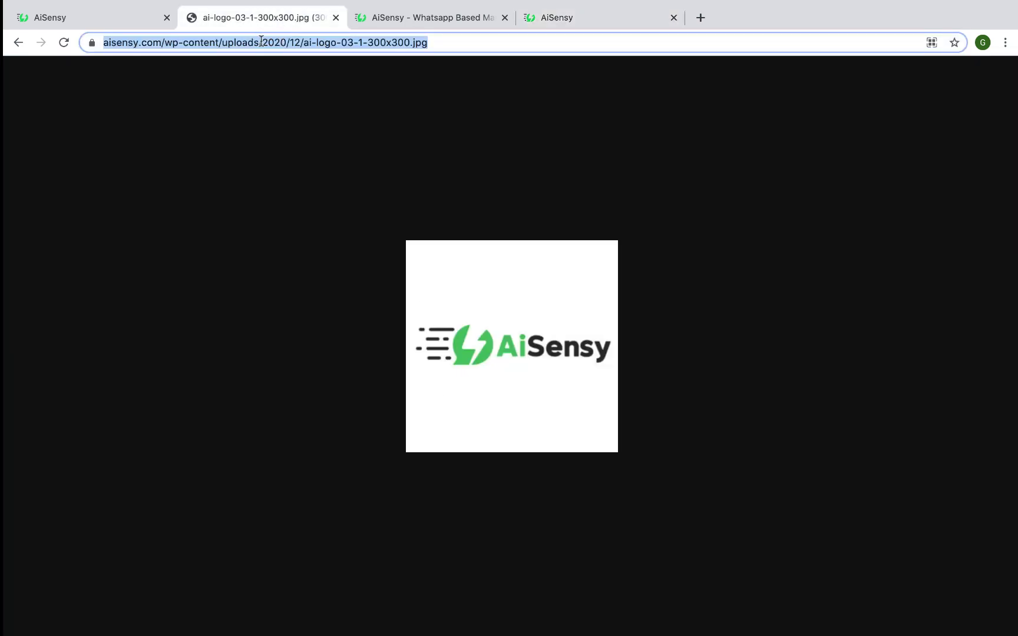
left_click(575, 23)
left_click(485, 420)
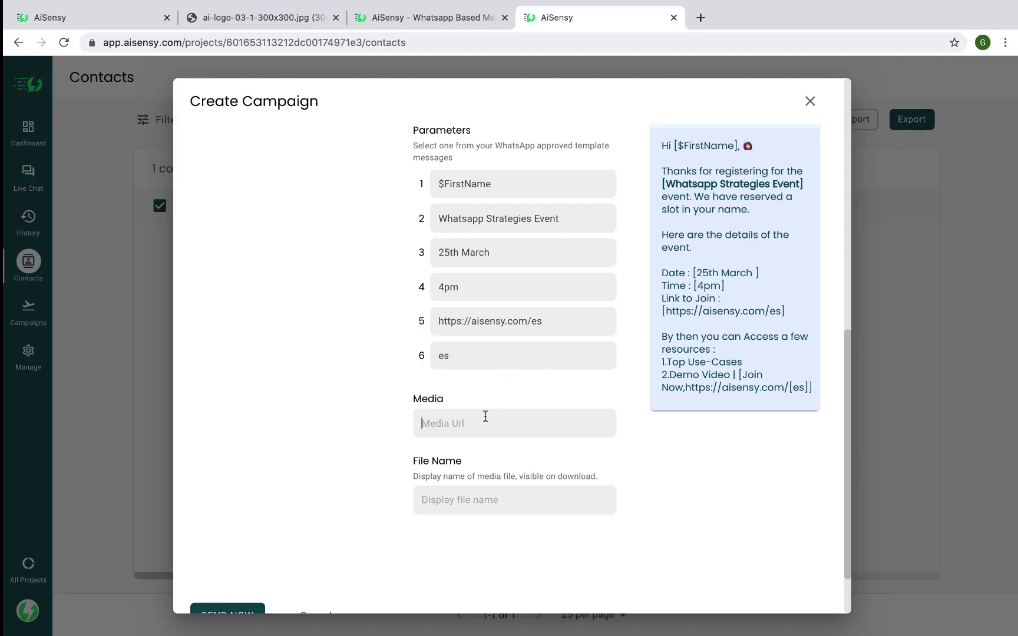
key("ctrl+v")
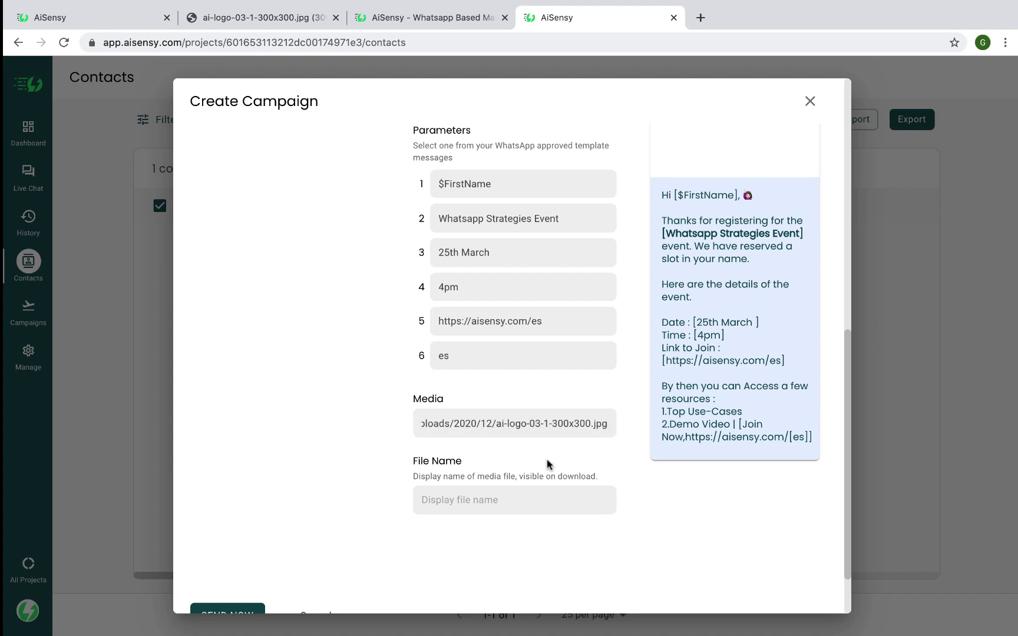
scroll(552, 462, "up", 3)
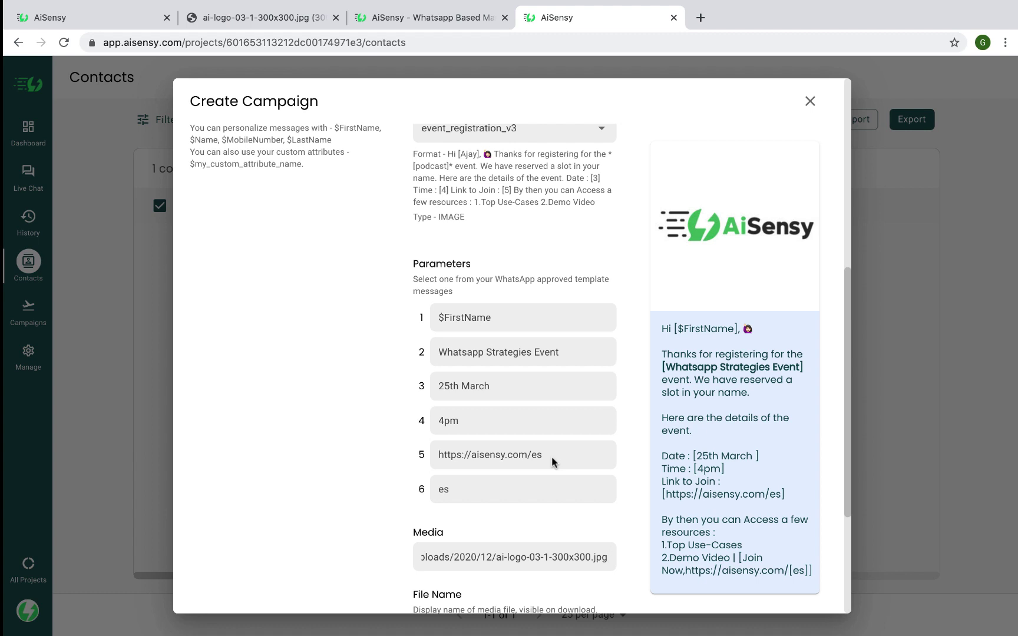
scroll(552, 459, "down", 3)
- Name the media file "Image Logo", send the campaign immediately, and close the campaign form
left_click(495, 491)
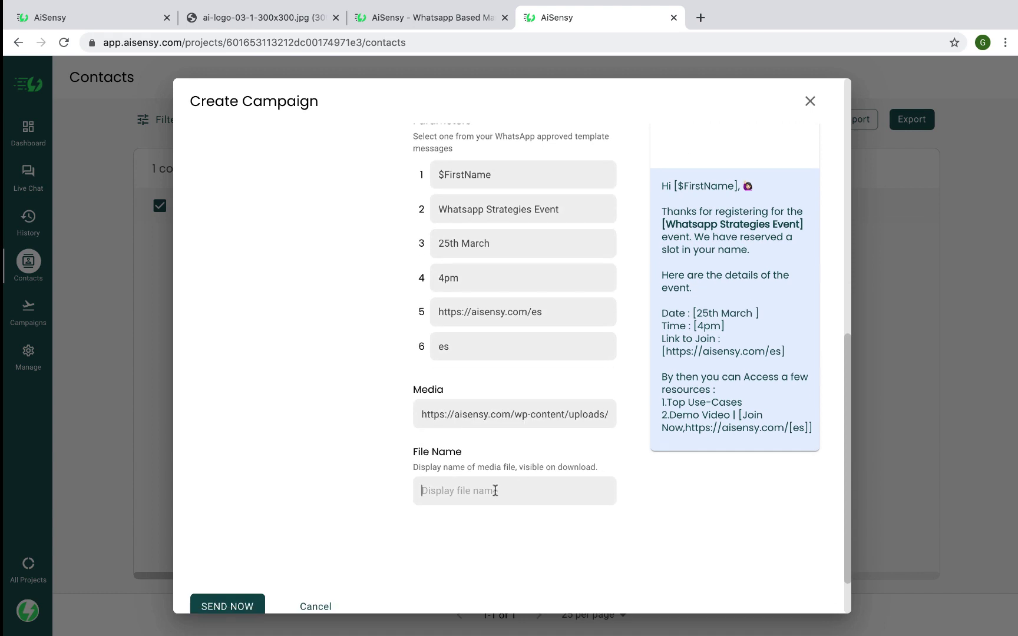
type("Image Logo")
scroll(425, 541, "down", 2)
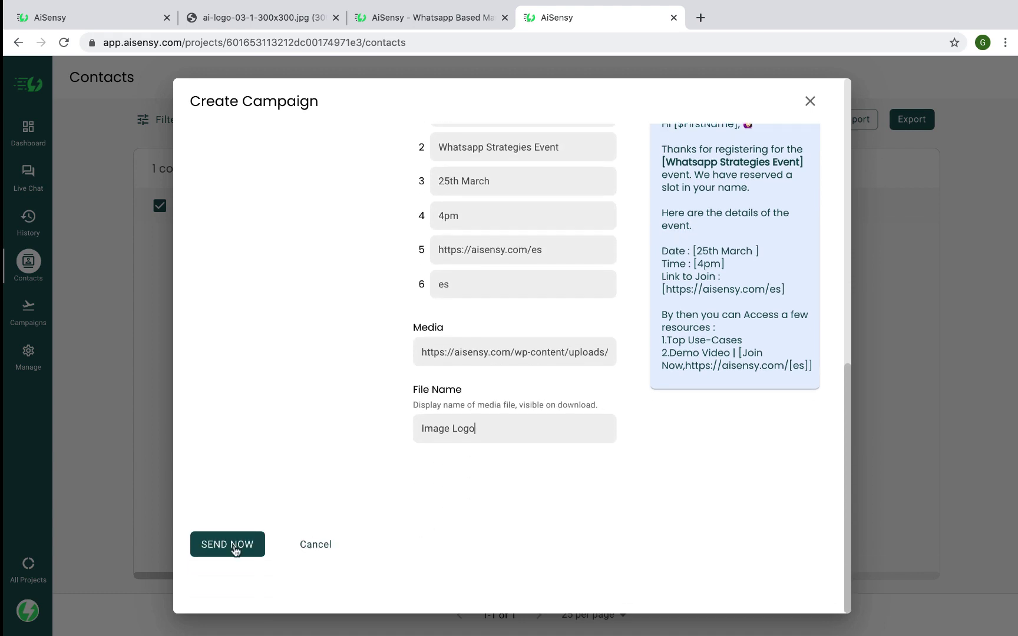
left_click(231, 547)
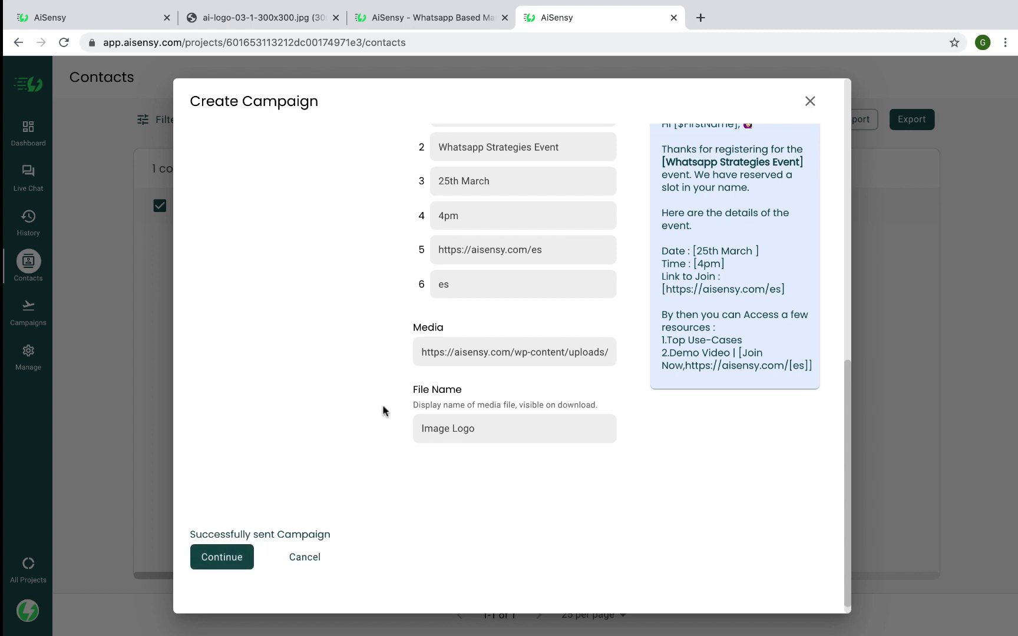
scroll(383, 411, "down", 1)
left_click(242, 543)
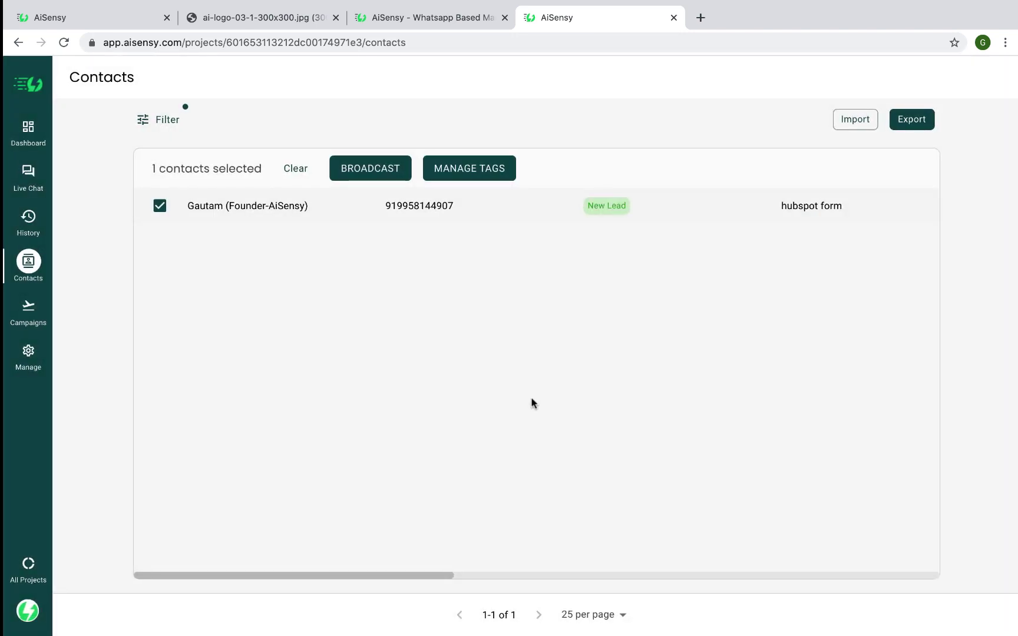
- Open Example Campaign's details from the campaigns list and review its message and delivery statistics
key("ctrl+Left")
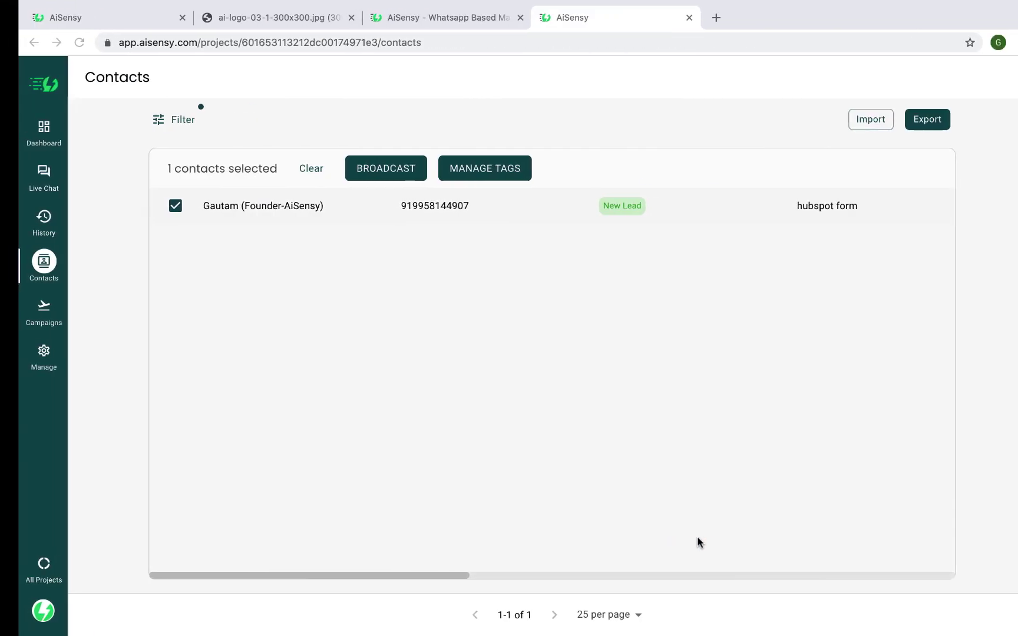
left_click(25, 320)
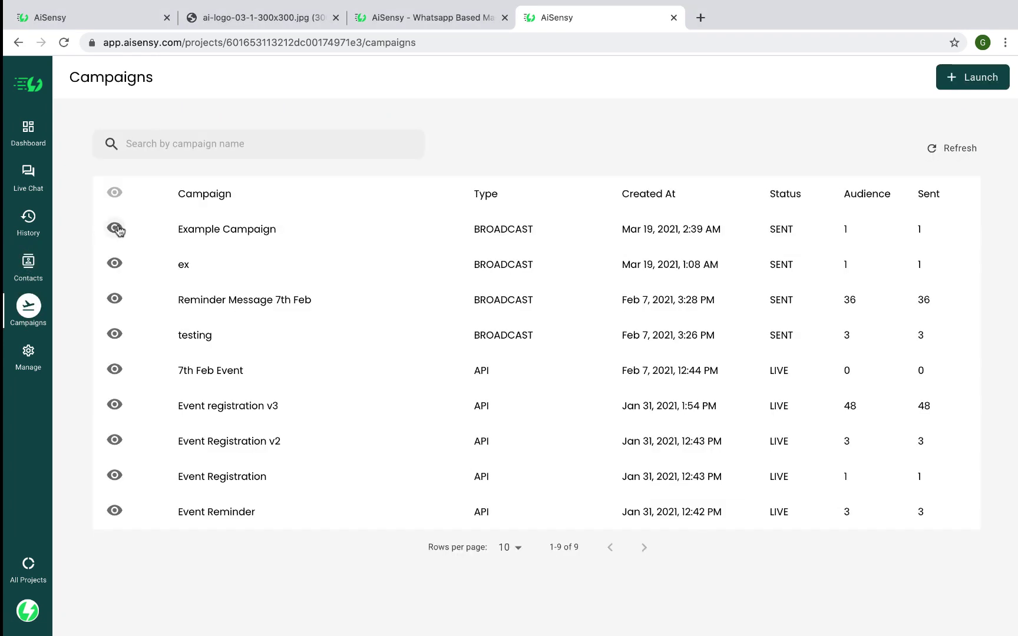
left_click(115, 229)
scroll(433, 295, "down", 5)
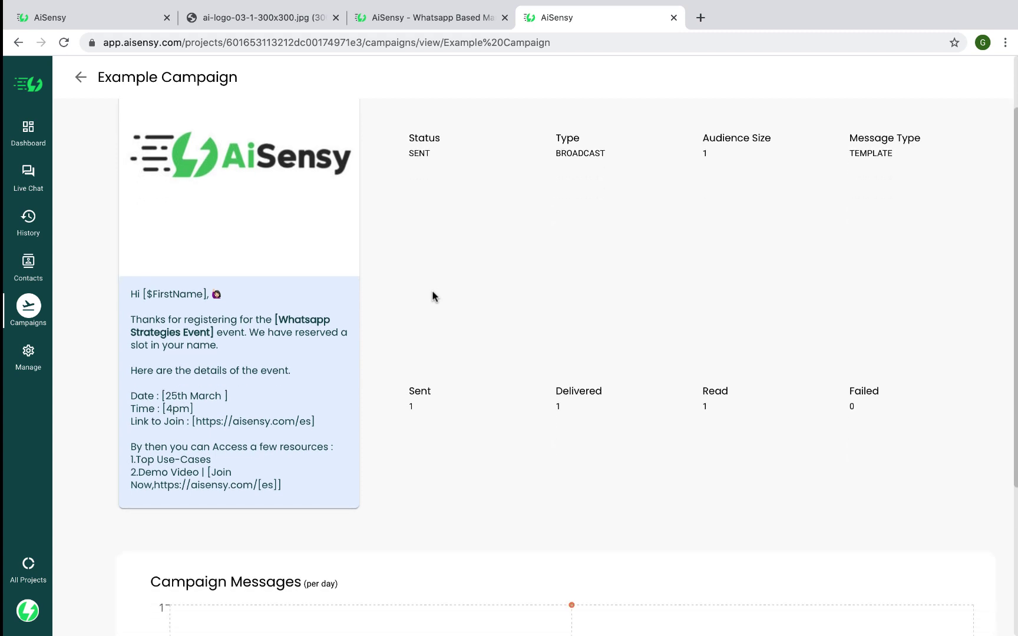
scroll(433, 296, "up", 5)
scroll(433, 296, "down", 5)
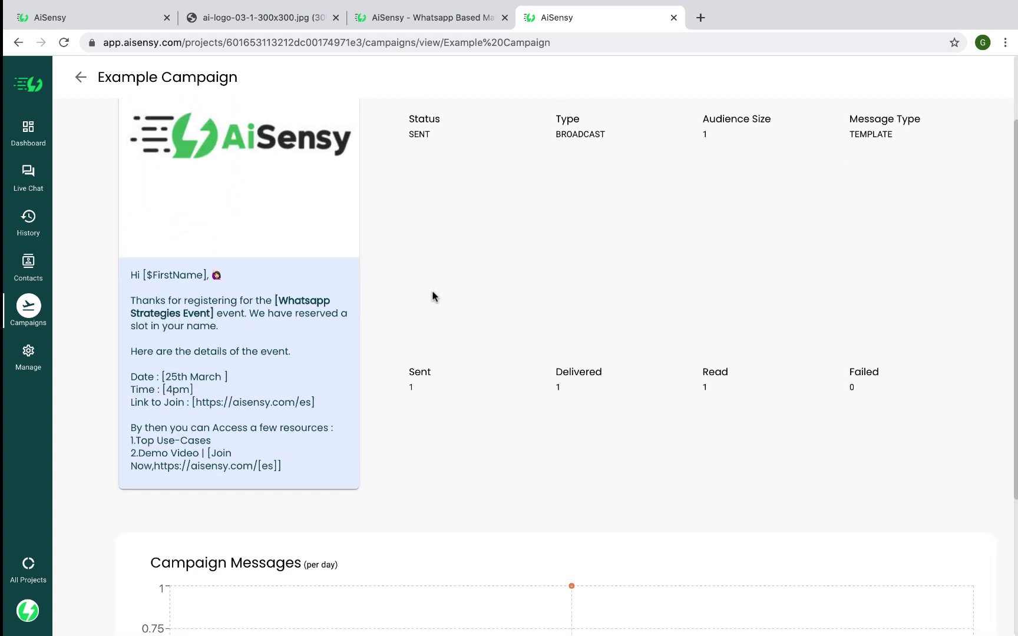
- Open the Event registration v3 campaign's details and examine its daily message chart and delivery statistics
left_click(26, 308)
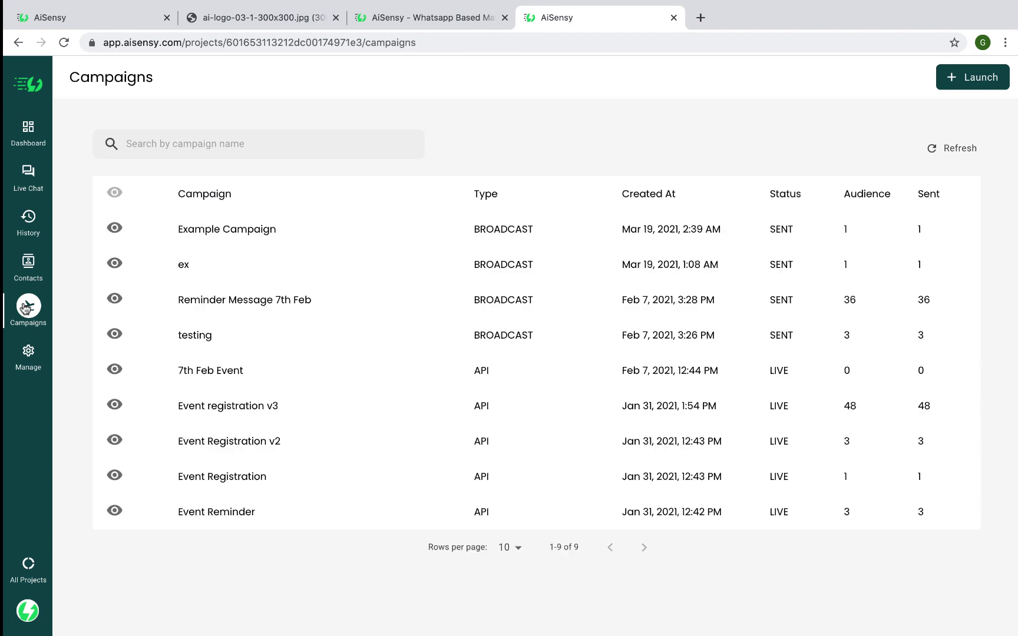
left_click(115, 405)
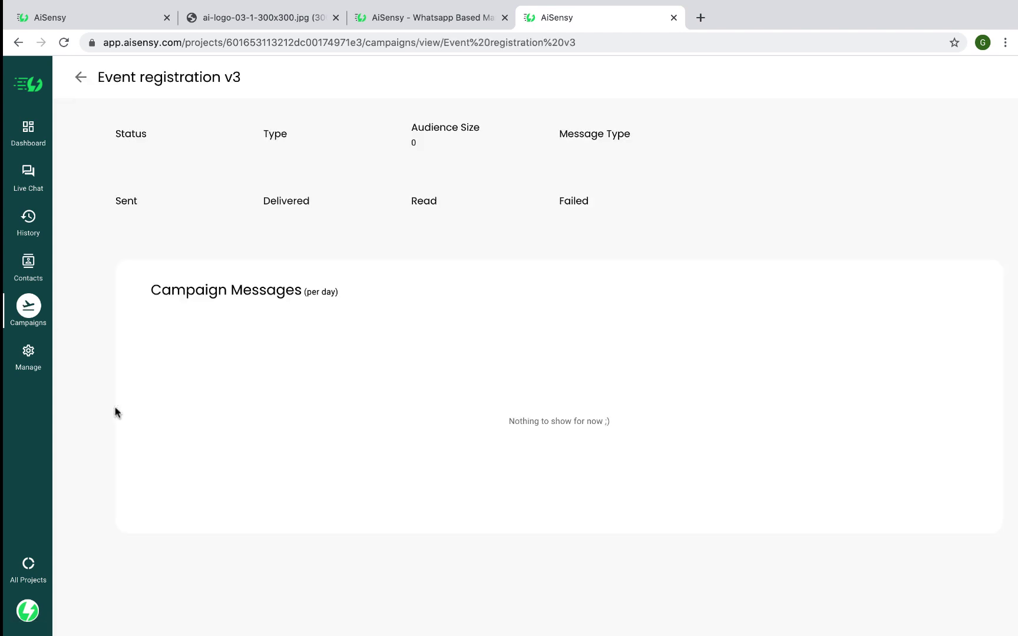
scroll(116, 416, "down", 3)
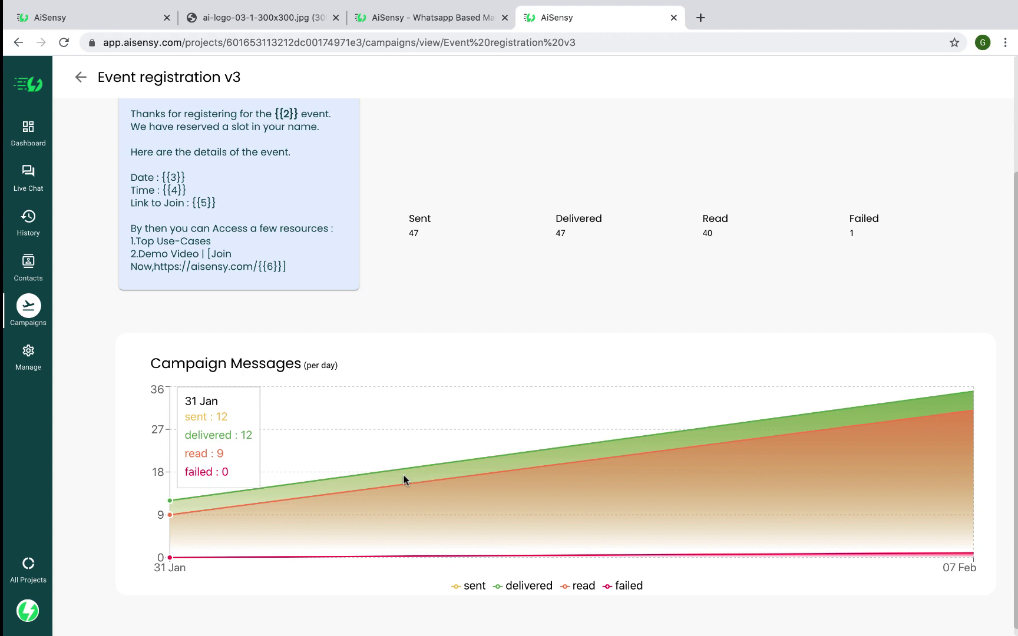
scroll(404, 479, "up", 1)
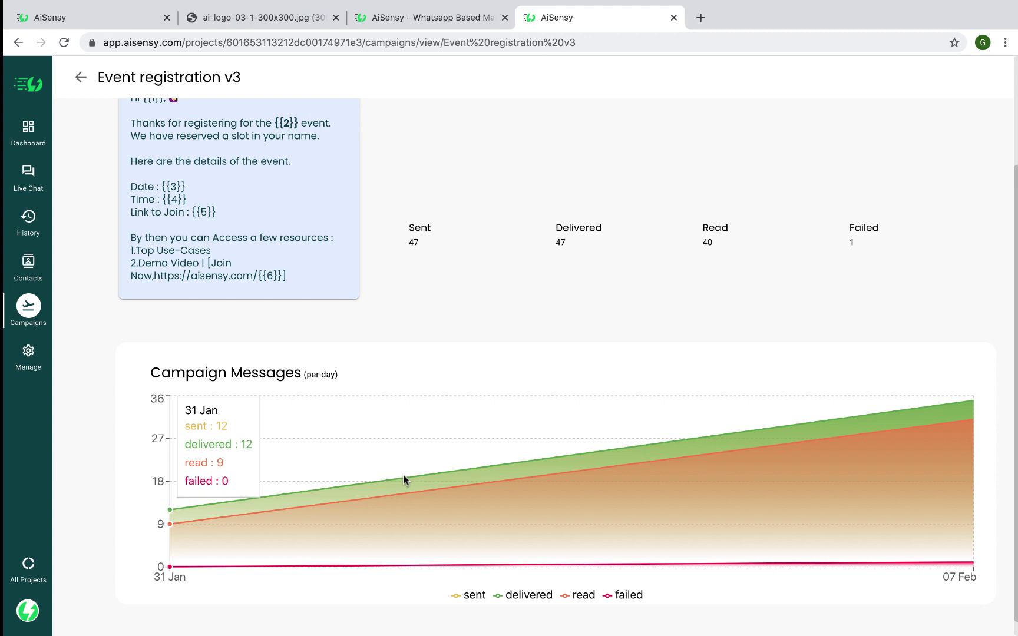
scroll(404, 479, "up", 5)
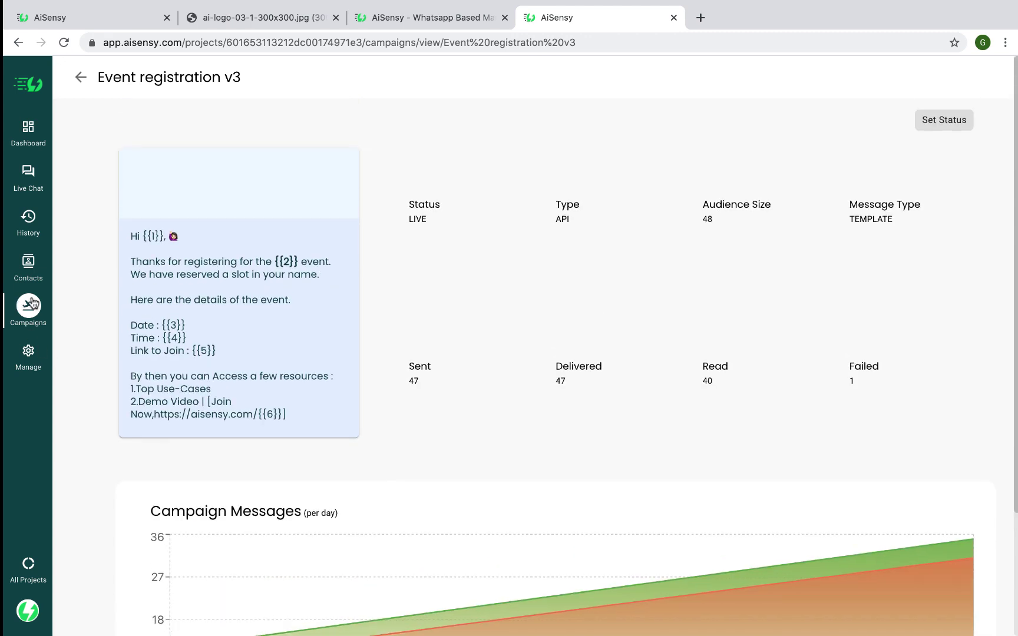
- Launch an API campaign named "Lead Submit" with the event_reminder template and set it live
left_click(29, 305)
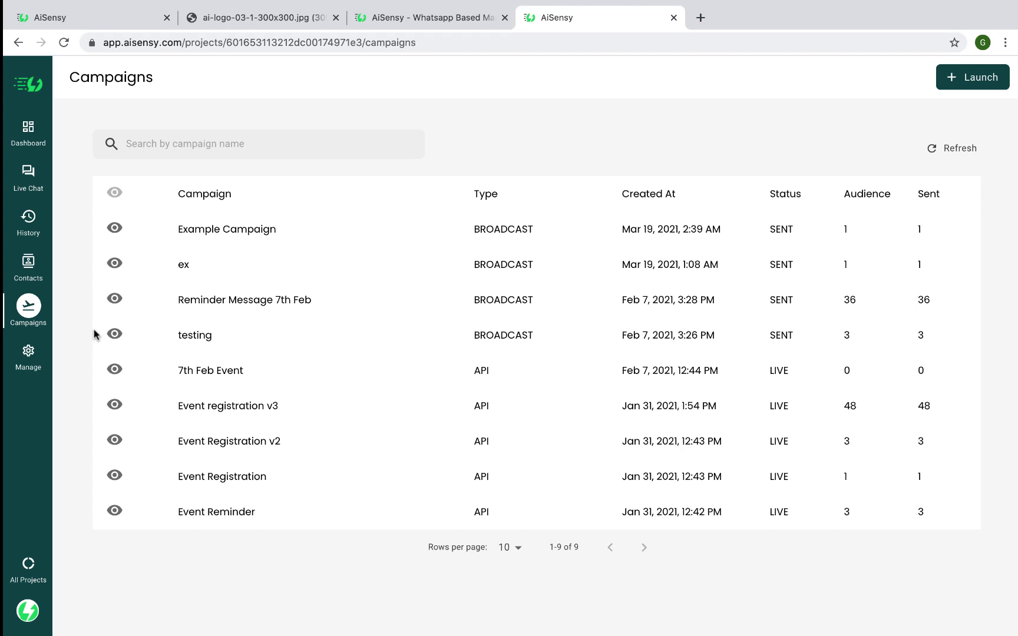
left_click(987, 83)
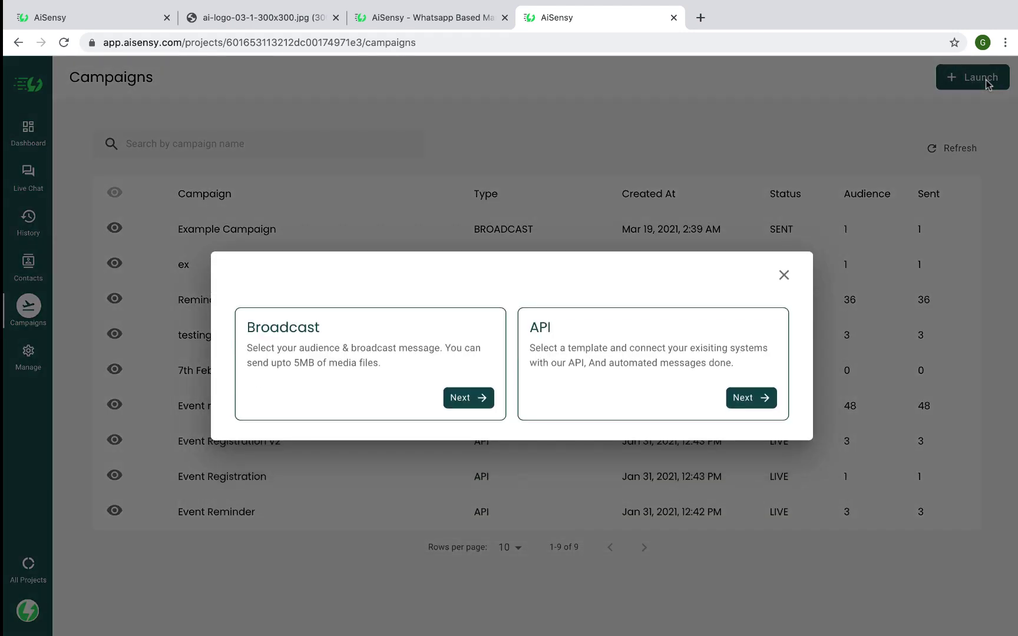
left_click(768, 398)
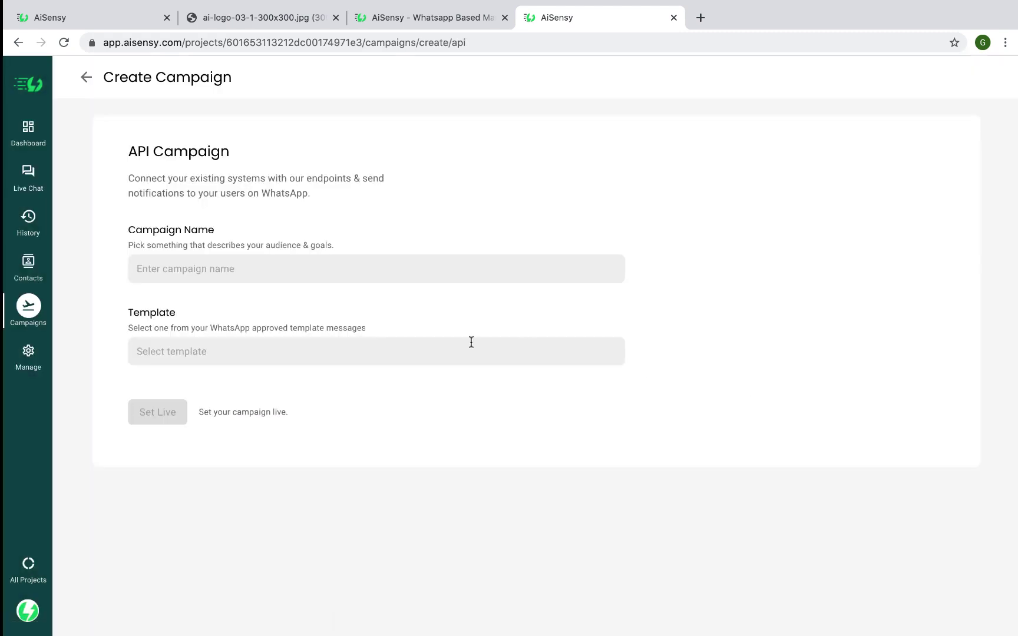
left_click(249, 356)
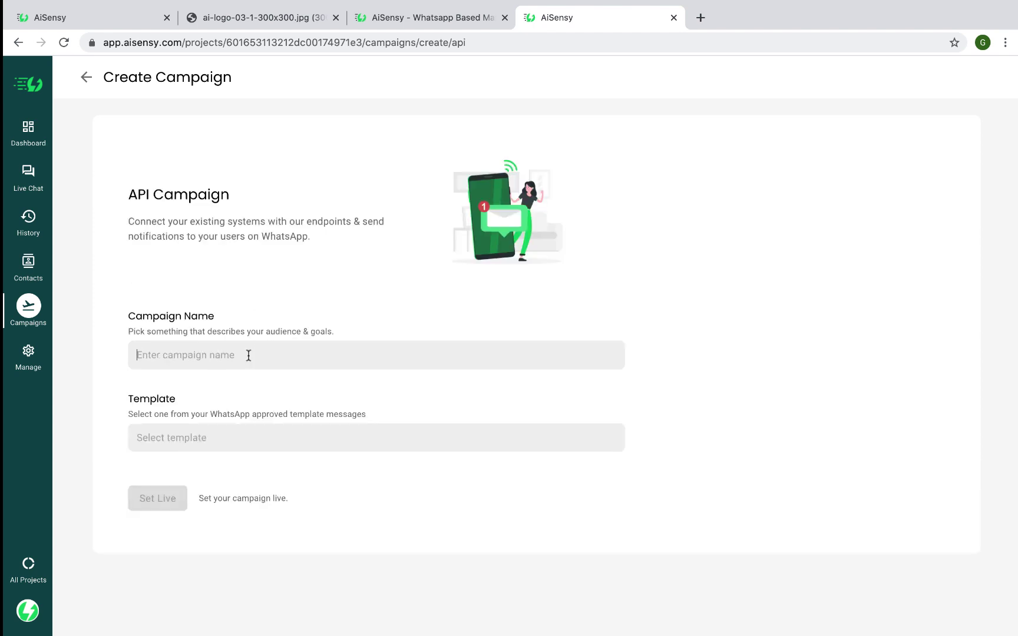
type("Lead Submit")
left_click(211, 438)
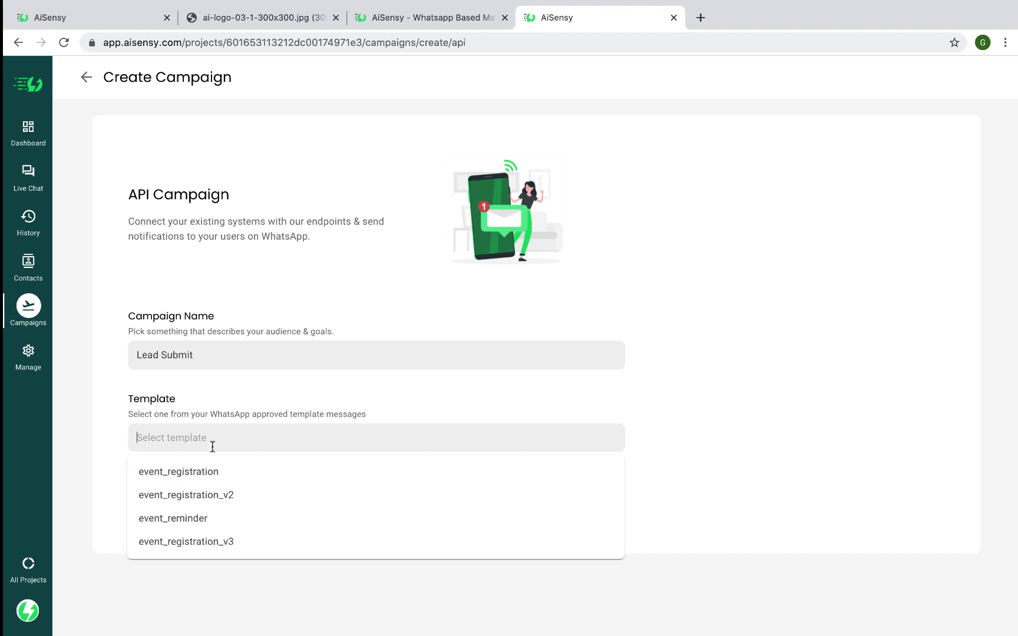
left_click(205, 517)
scroll(290, 471, "down", 2)
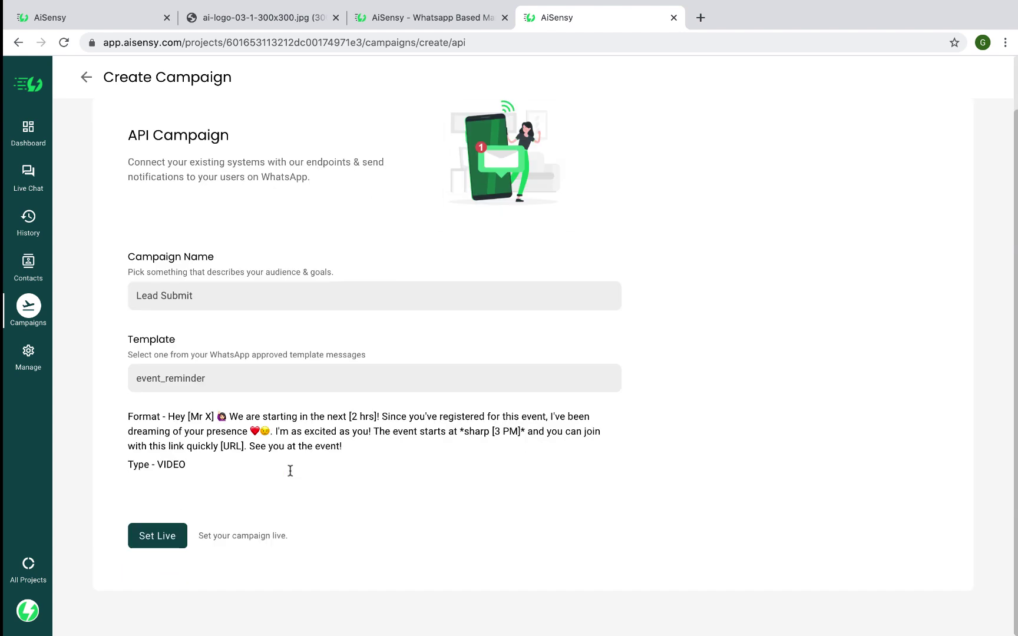
left_click(178, 537)
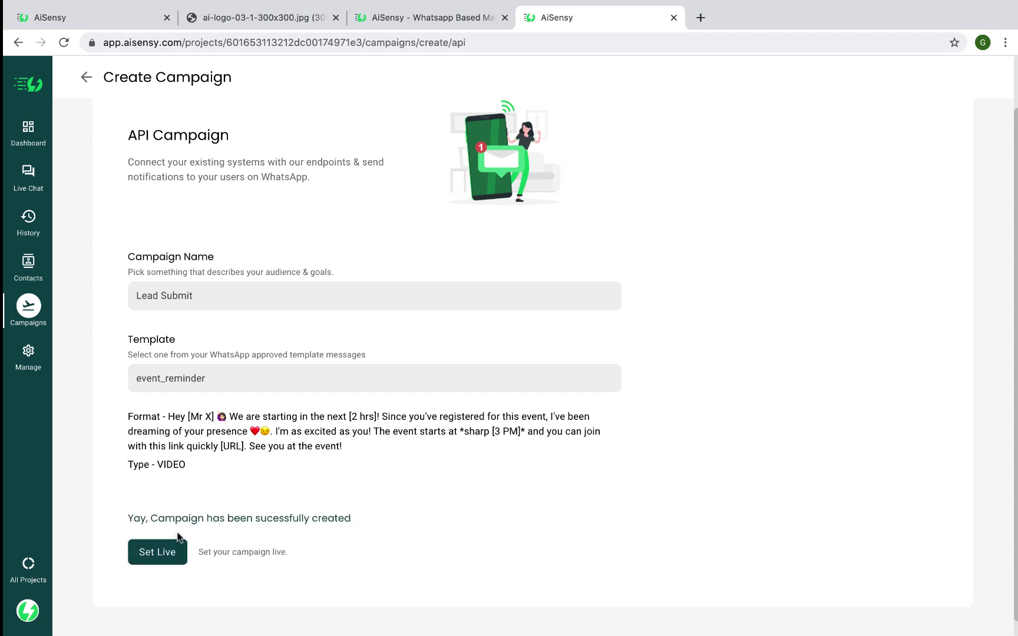
- Leave the API campaign form and look through the project's user attributes and template messages in the management settings
left_click(86, 76)
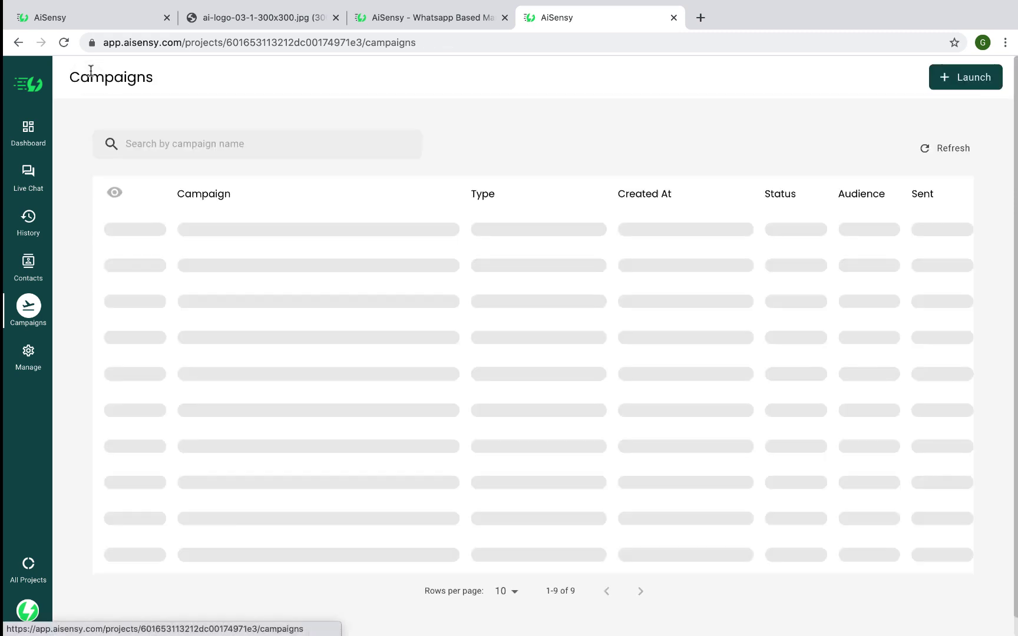
left_click(28, 353)
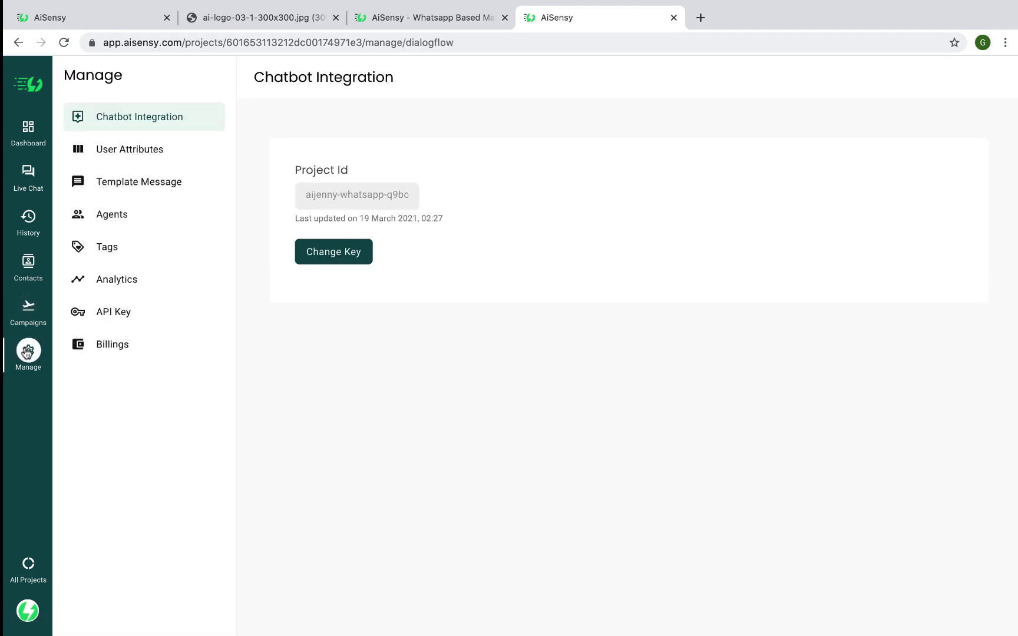
left_click(151, 154)
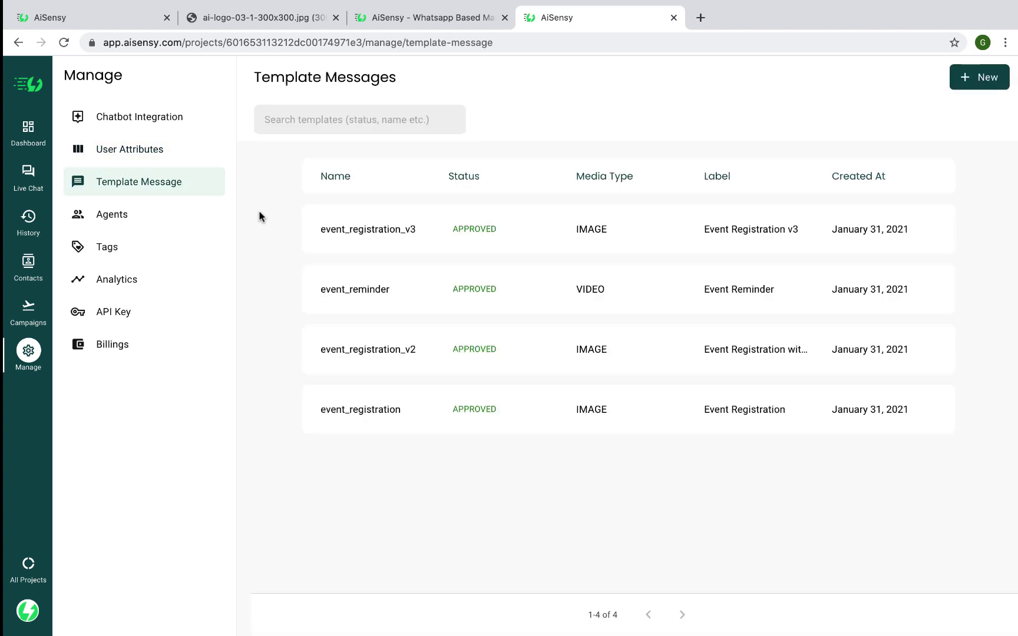
- Examine the new template message form, including its Call to Actions options, and return to the template list without submitting
left_click(973, 81)
scroll(734, 441, "down", 3)
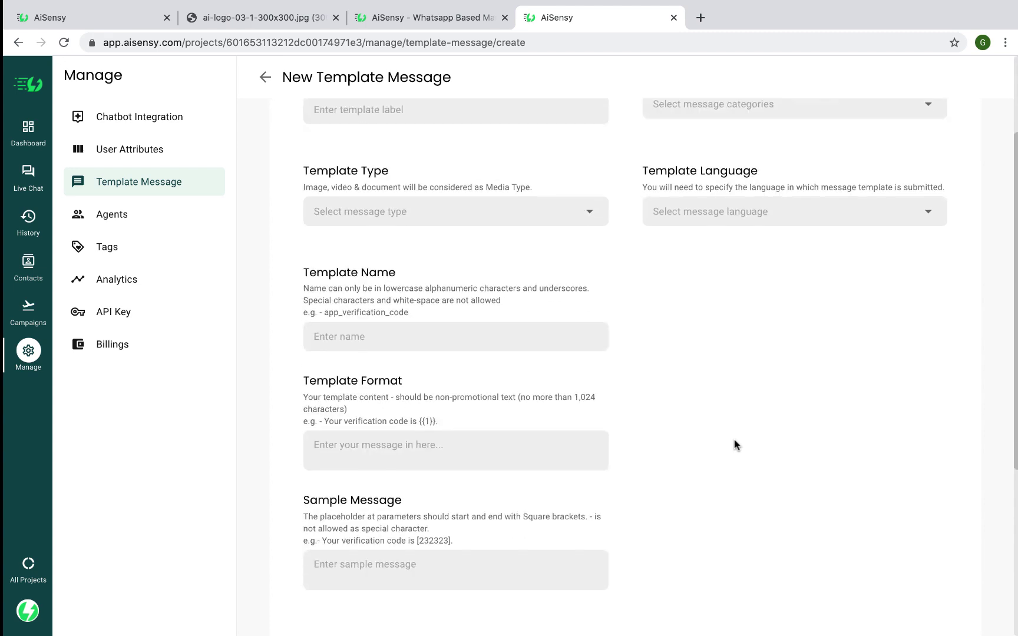
scroll(734, 441, "up", 2)
scroll(734, 440, "down", 5)
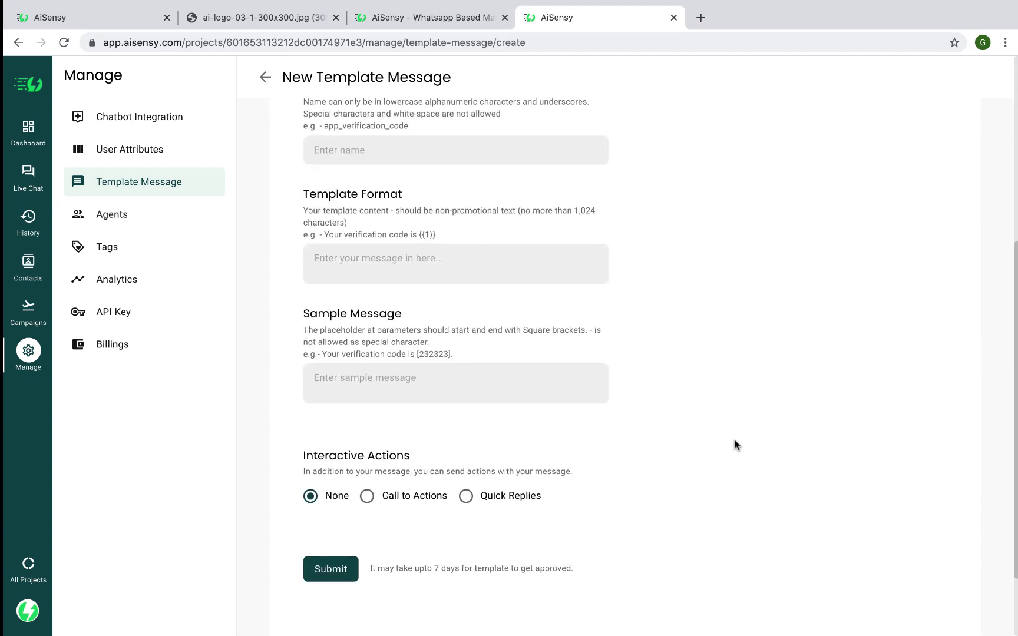
left_click(367, 497)
scroll(608, 420, "up", 2)
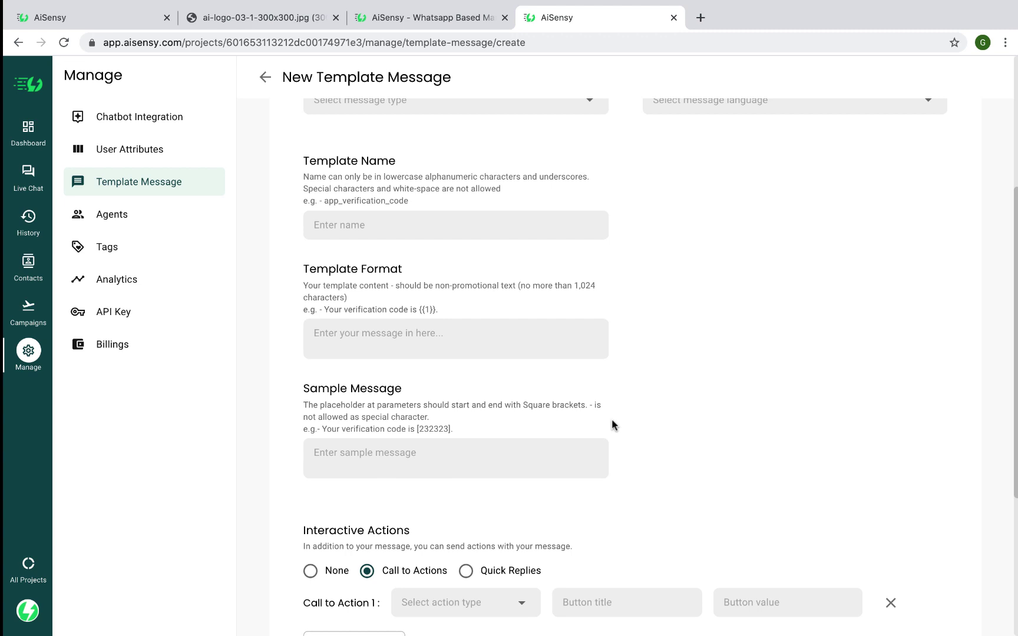
left_click(265, 77)
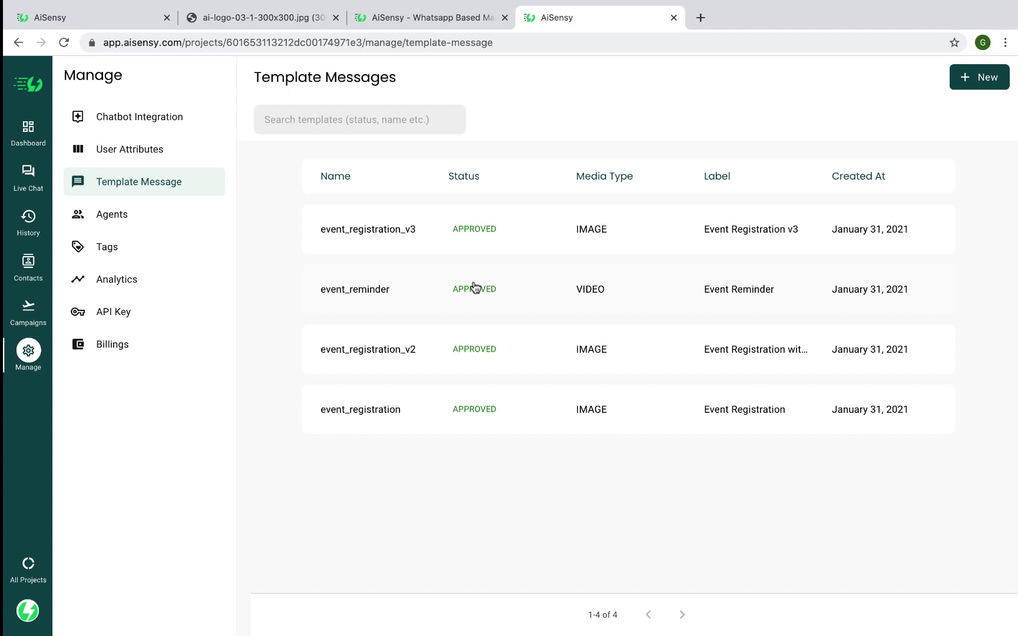
- Create an agent with user name BestAgent, a display name and a password, and set its access level to Manager
left_click(134, 220)
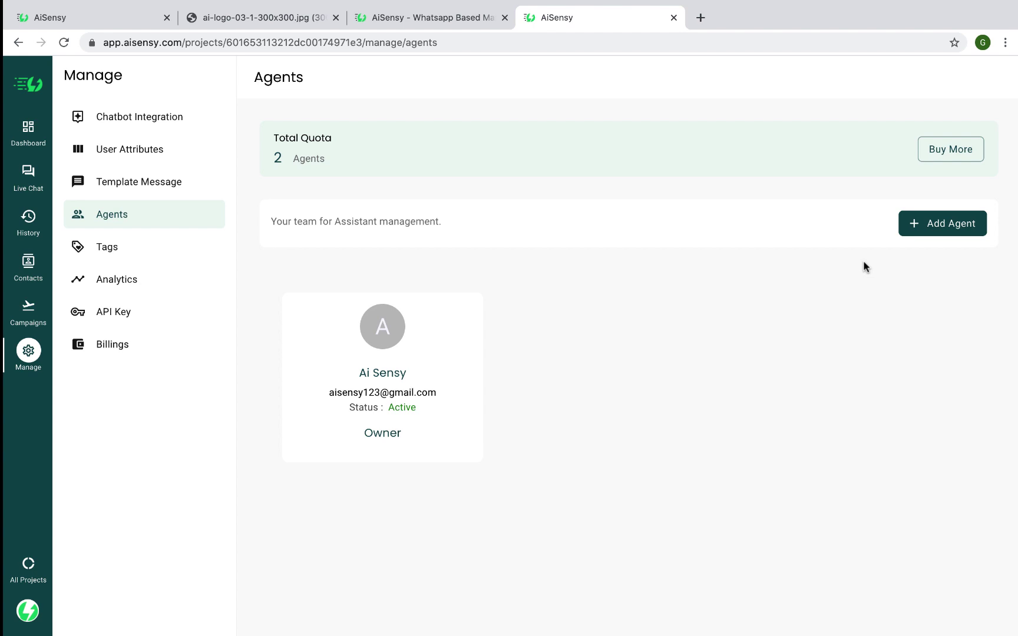
left_click(953, 223)
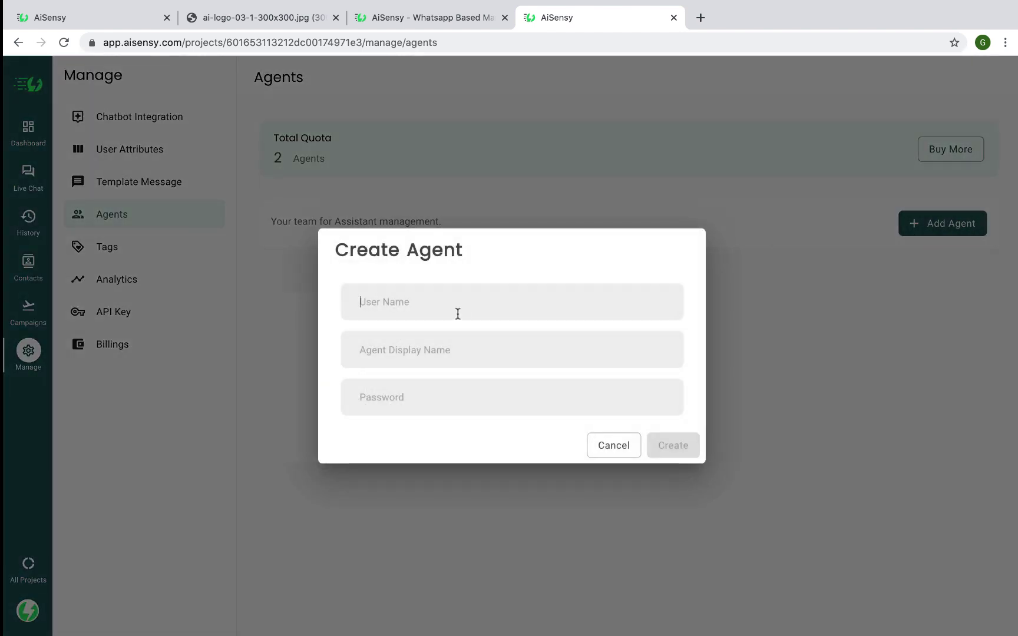
type("BestAgent")
left_click(452, 350)
type("Ankur")
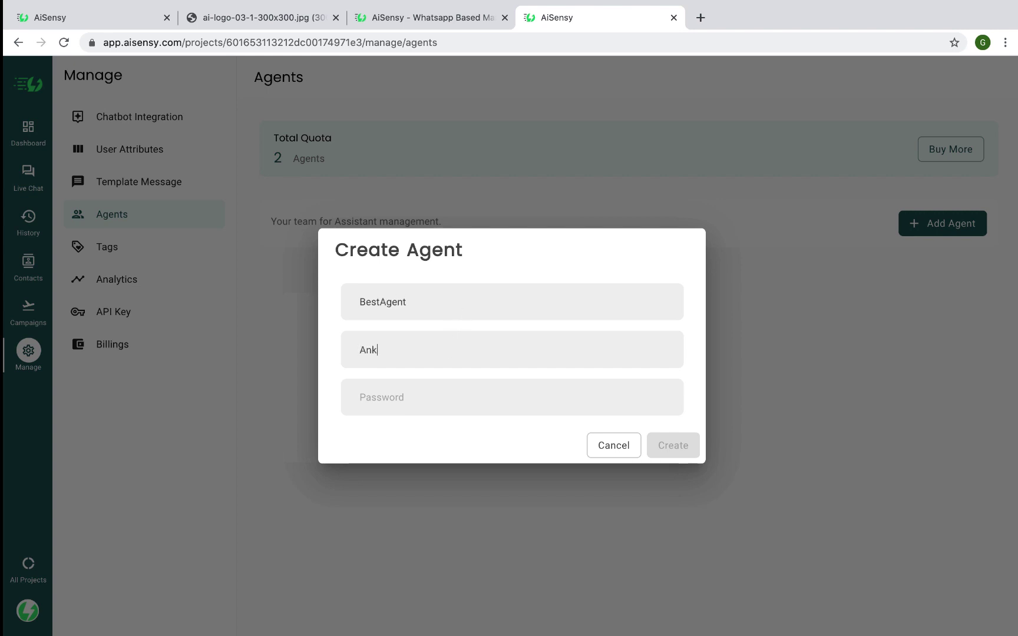
left_click(441, 393)
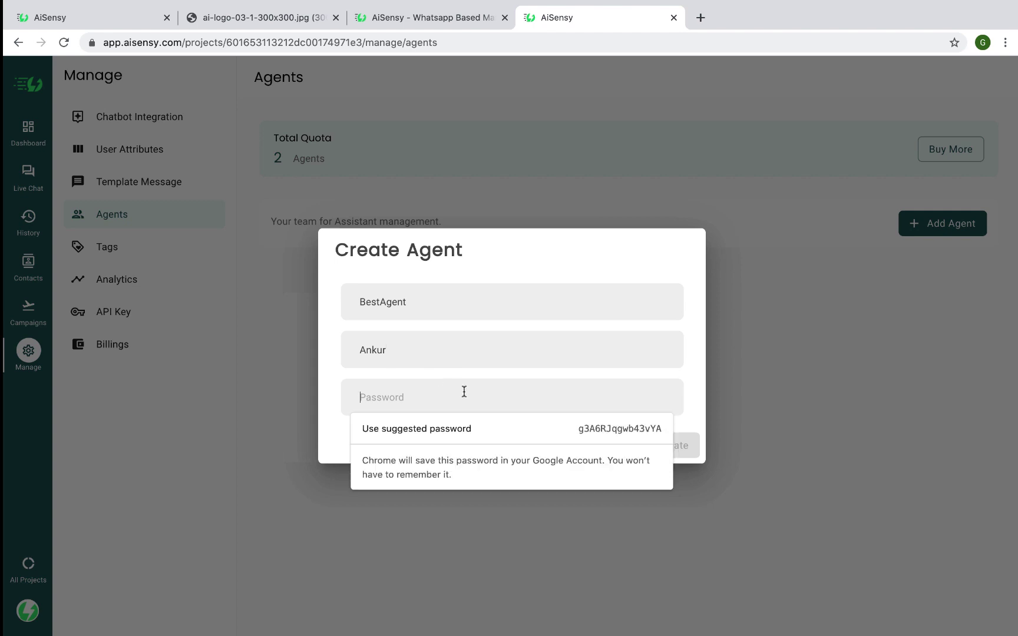
type("•••••")
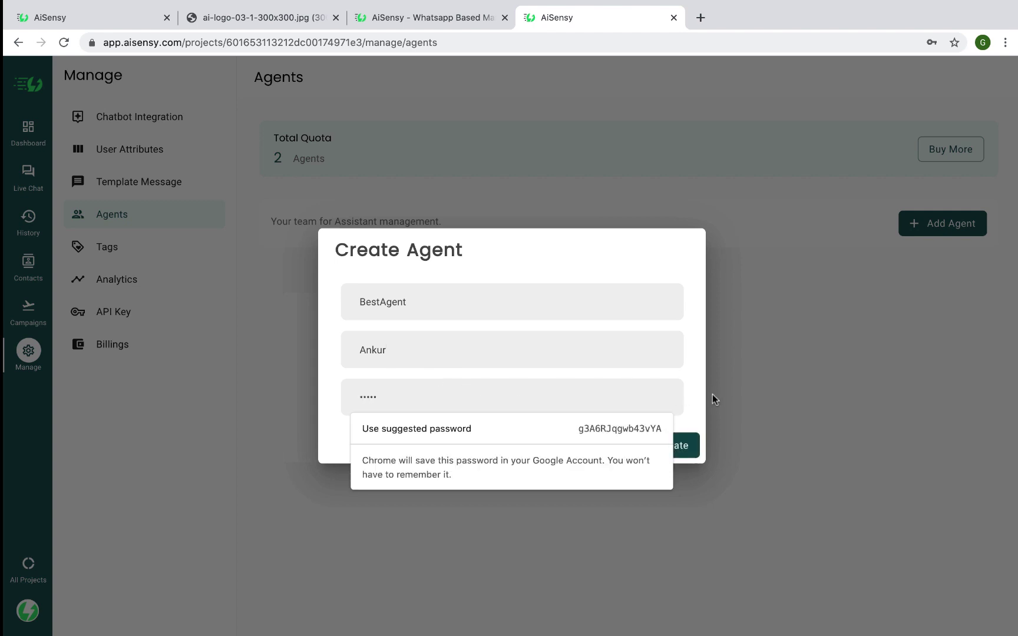
left_click(684, 452)
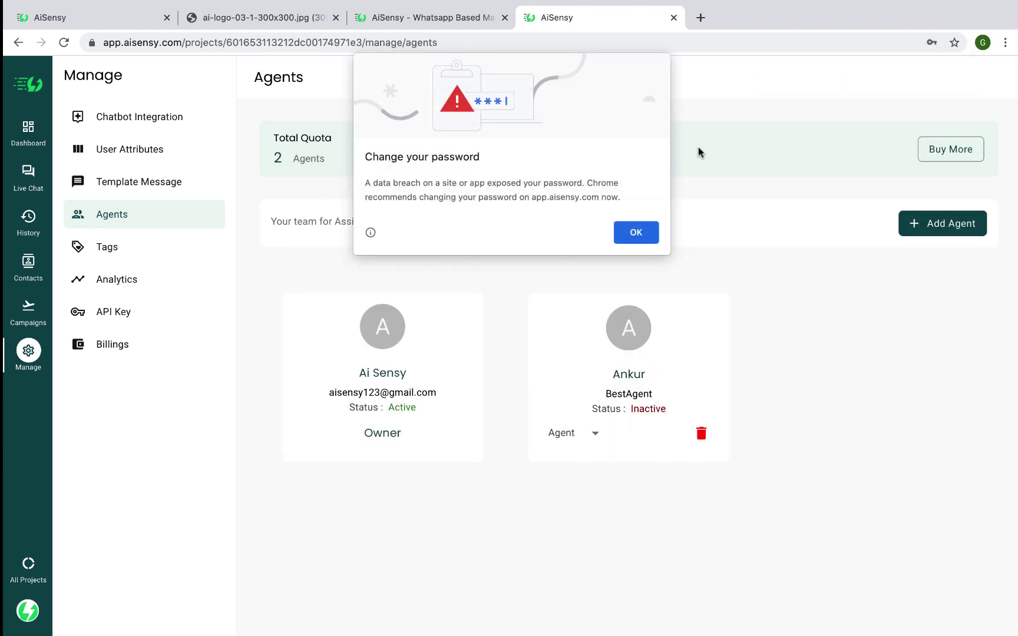
left_click(646, 231)
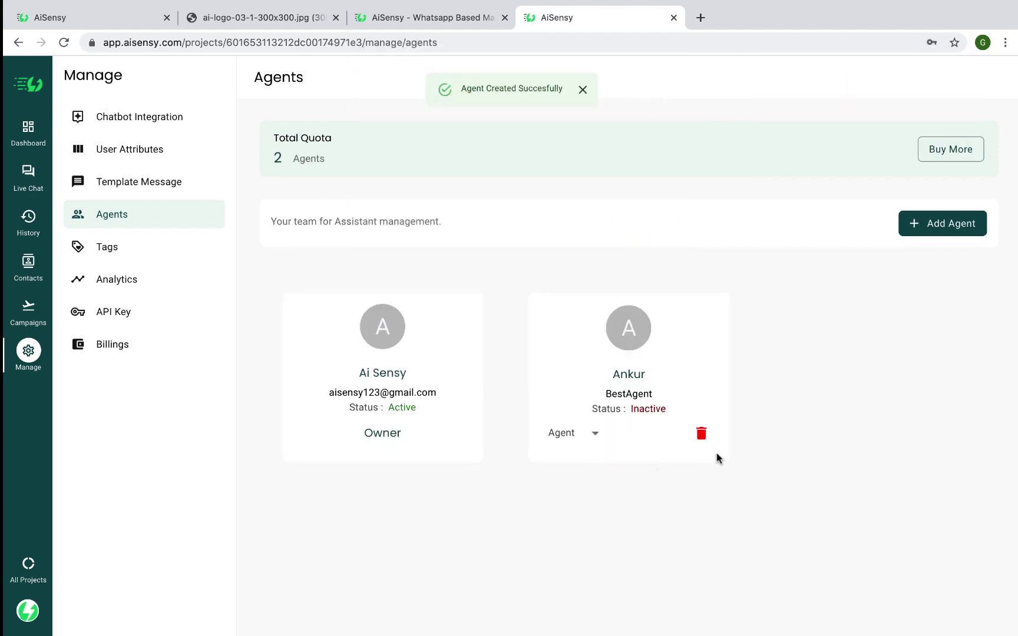
left_click(598, 446)
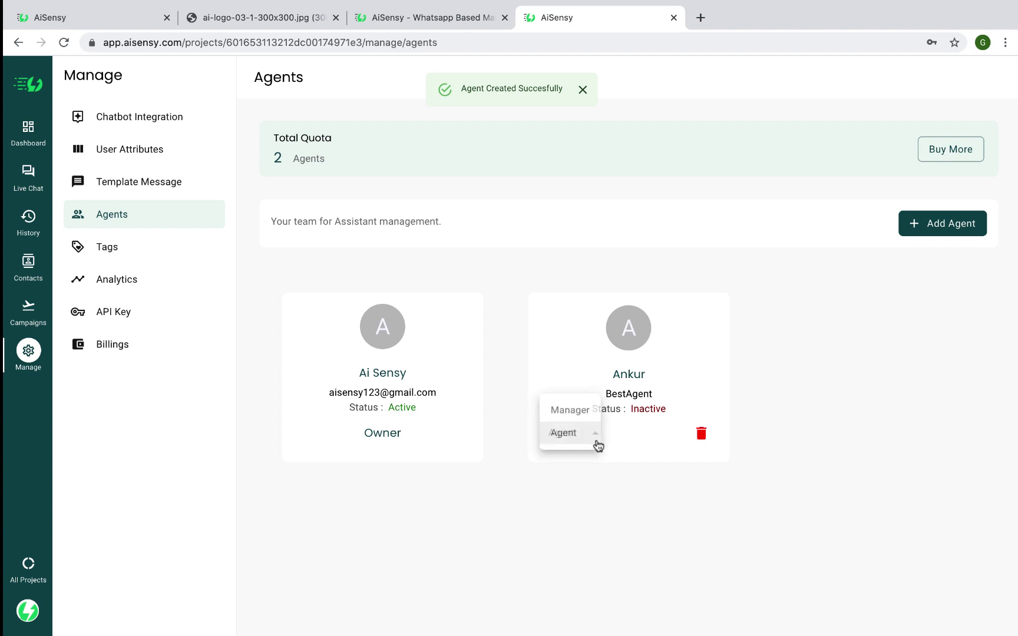
left_click(585, 412)
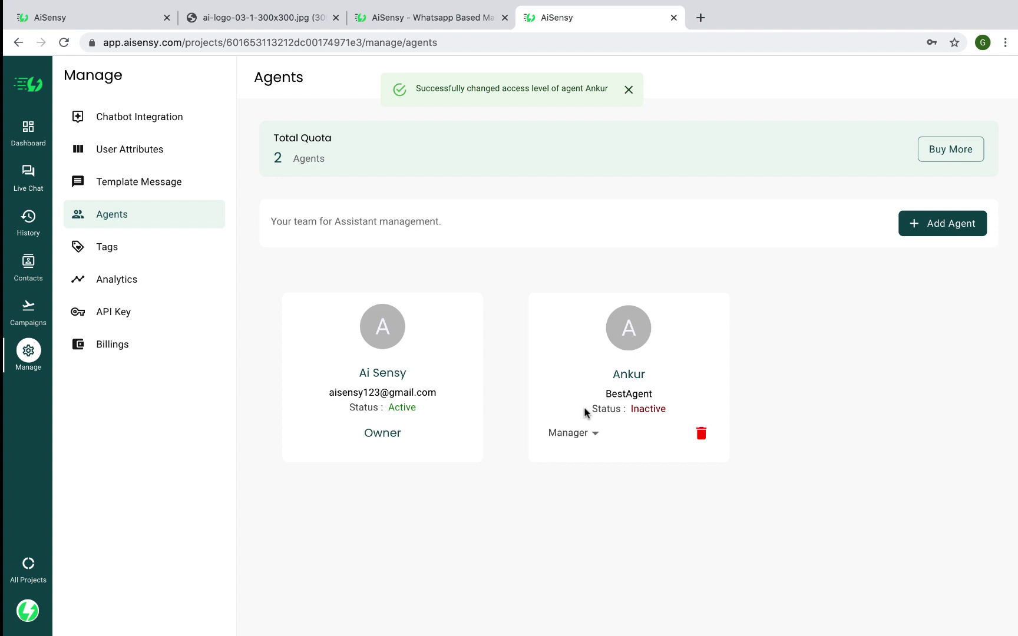
- Start a new tag named "MBA" in the category "Course" with Customer Journey tracking enabled
left_click(123, 249)
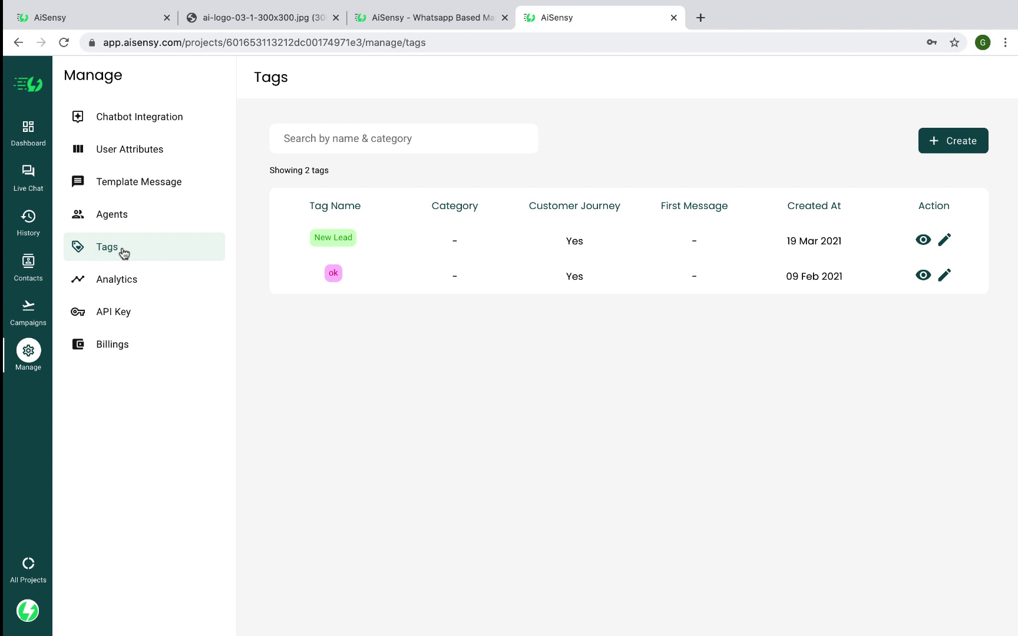
left_click(943, 141)
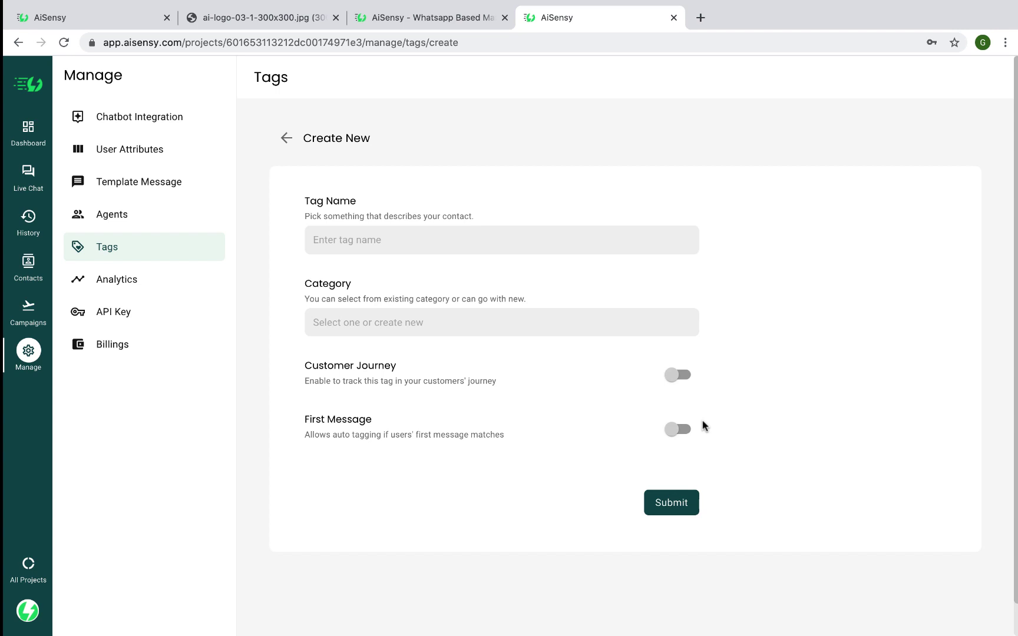
left_click(459, 235)
type("MBACourse")
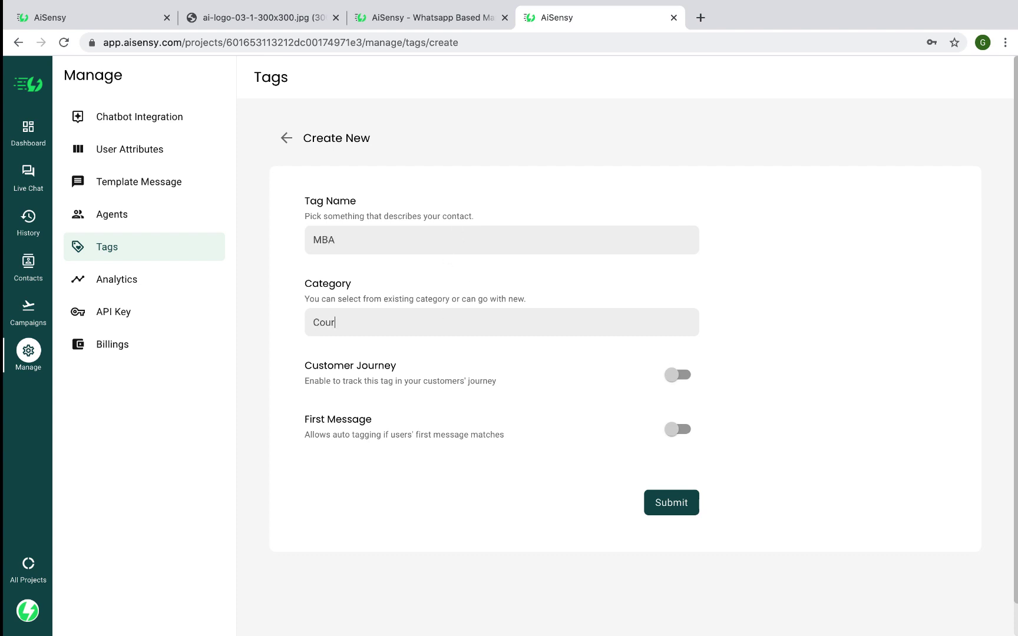
left_click(678, 374)
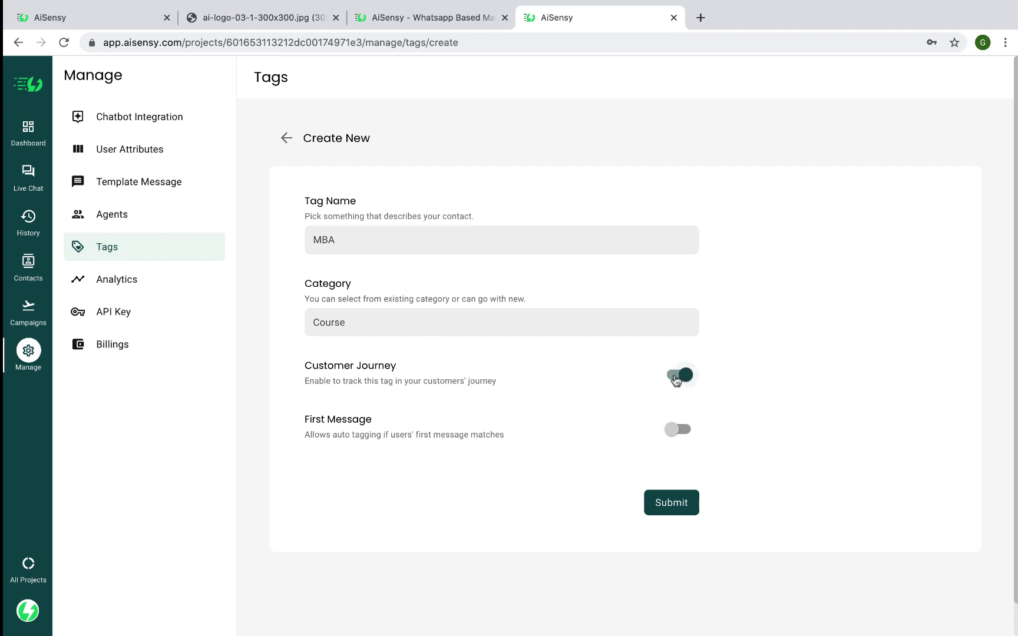
- Enable First Message auto tagging, enter "Hi! Tell me about mba" and "MBA" as first messages, and submit the tag
left_click(678, 430)
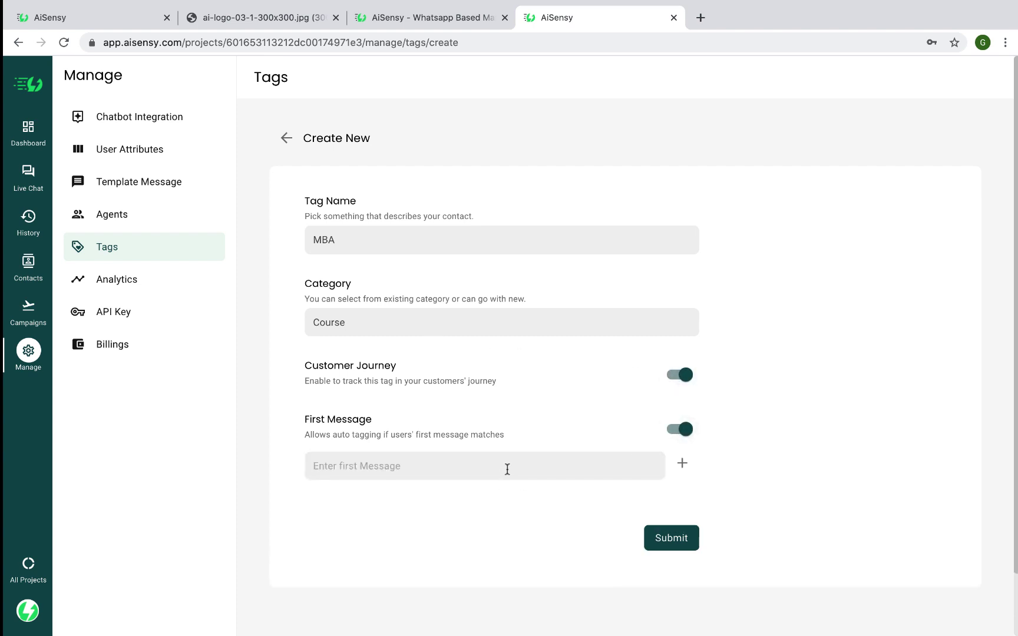
type("Hi! Tell me about mba")
left_click(682, 463)
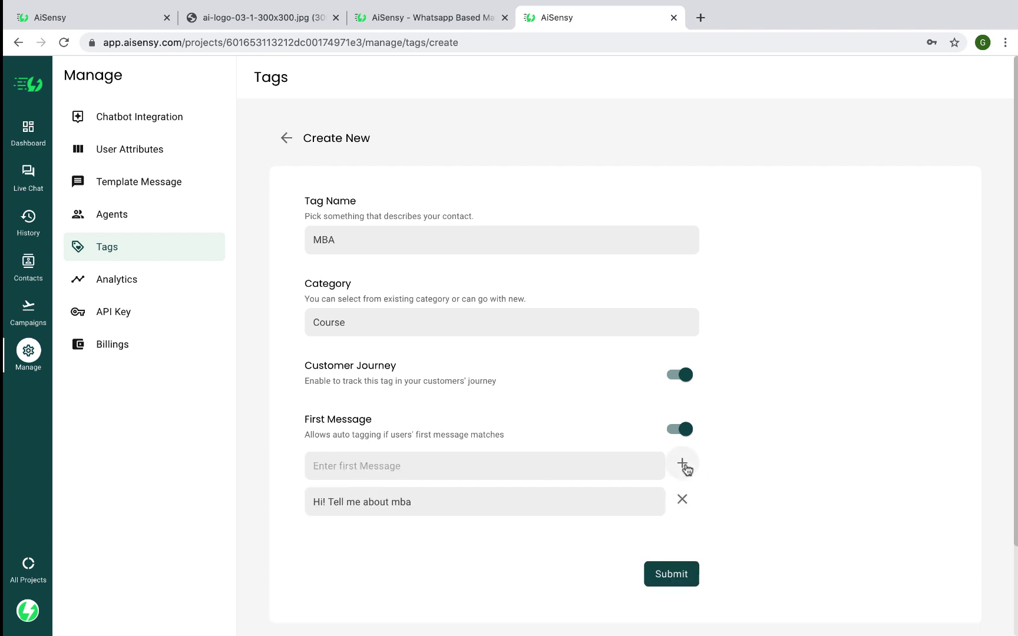
type("MBA")
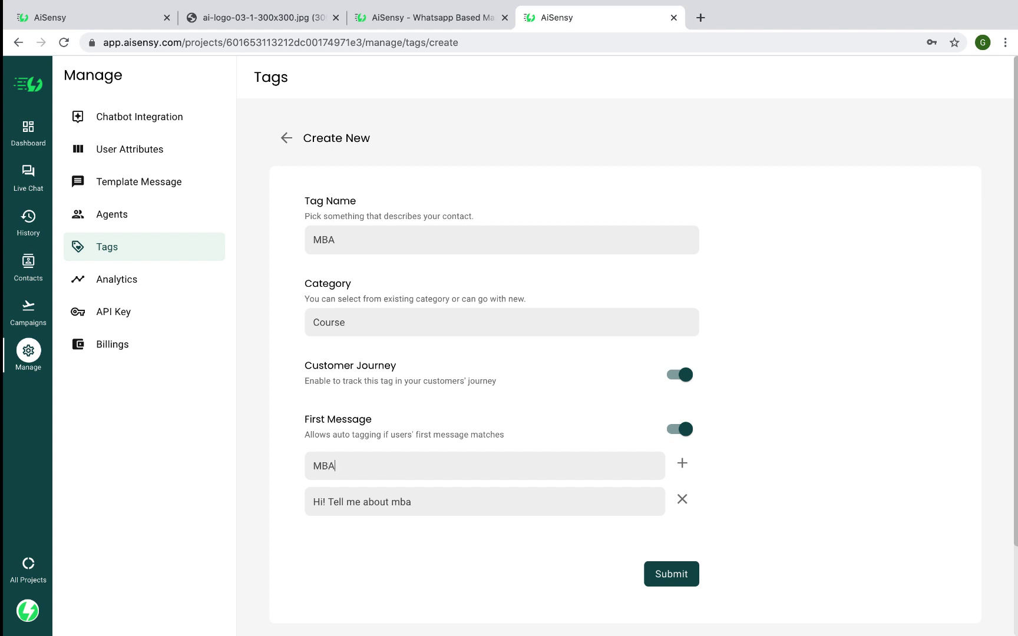
left_click(692, 574)
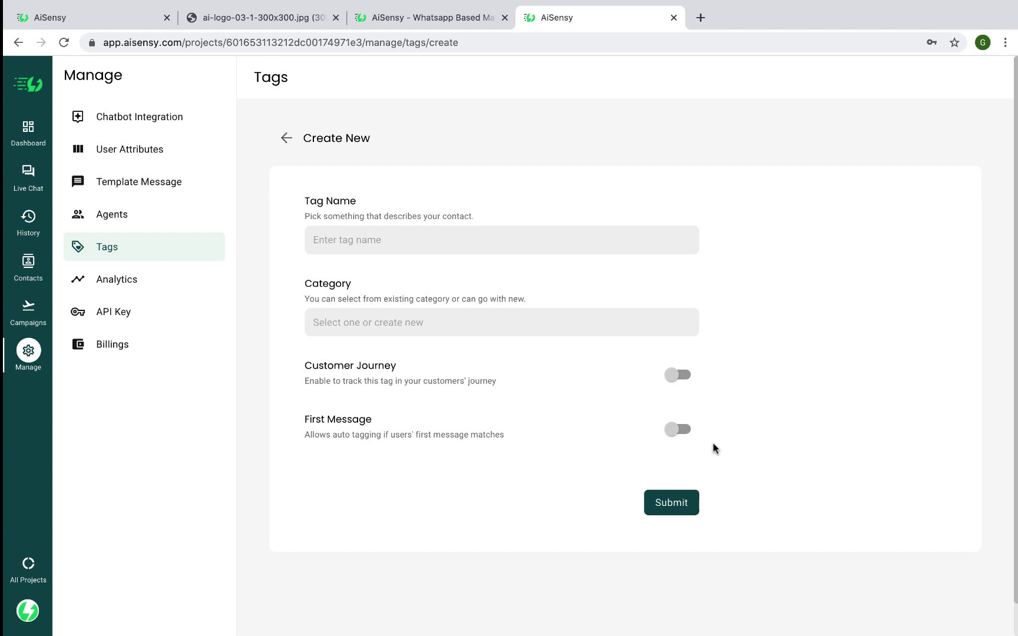
- Show the project's analytics for the last 30 days and examine the daily chats and users charts
left_click(126, 279)
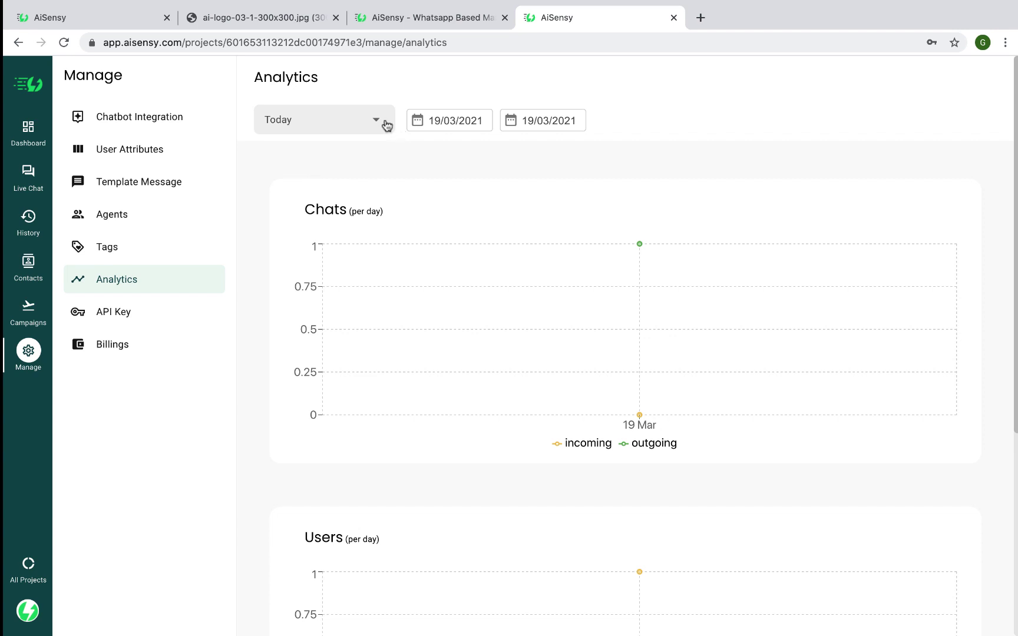
left_click(381, 121)
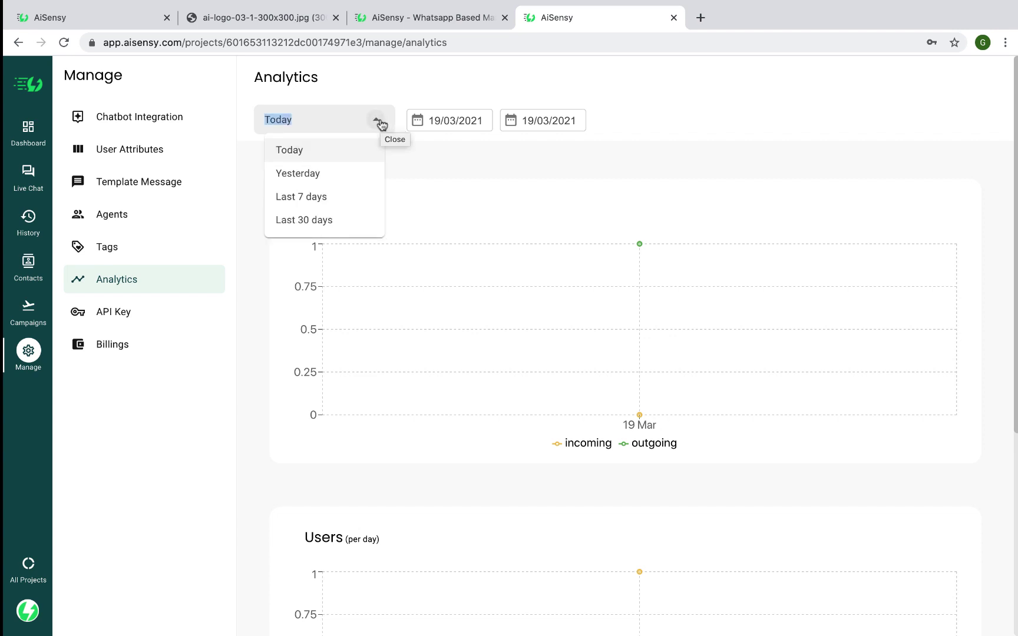
left_click(342, 219)
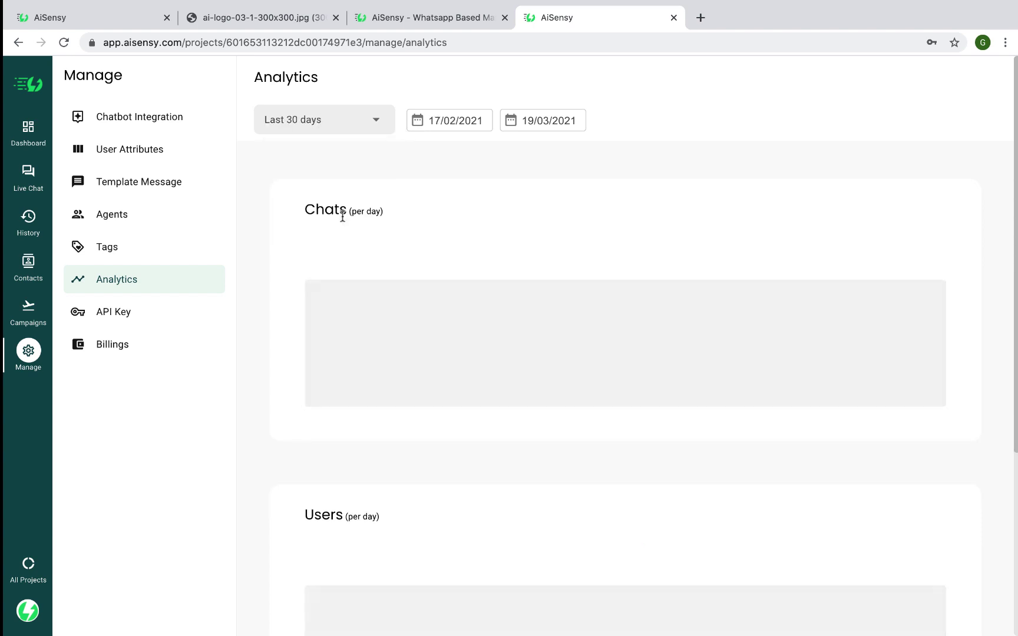
scroll(347, 413, "down", 3)
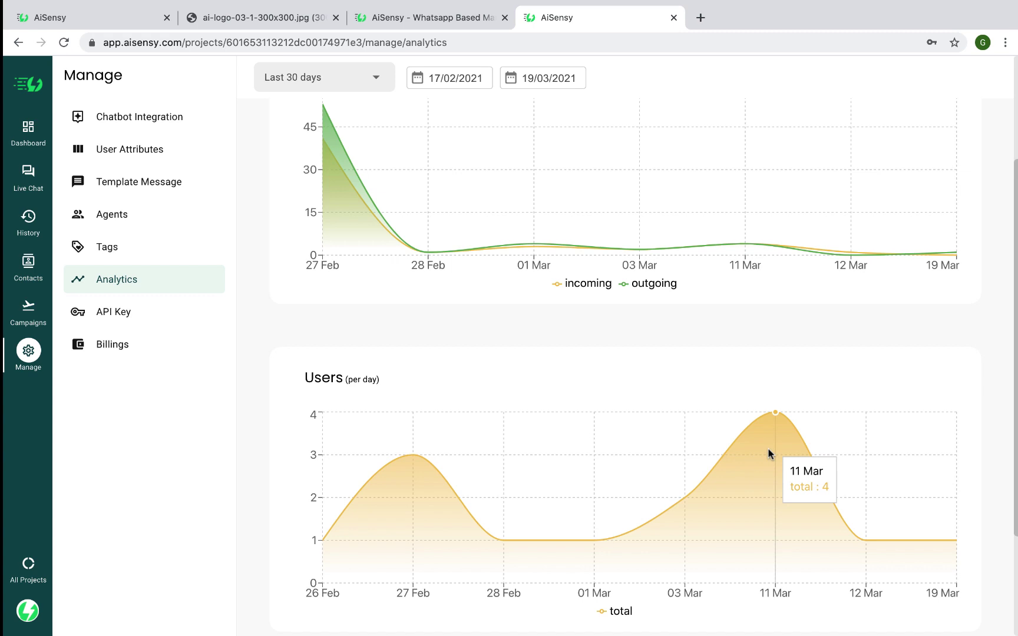
- View the project's API key page and its billing details
left_click(158, 322)
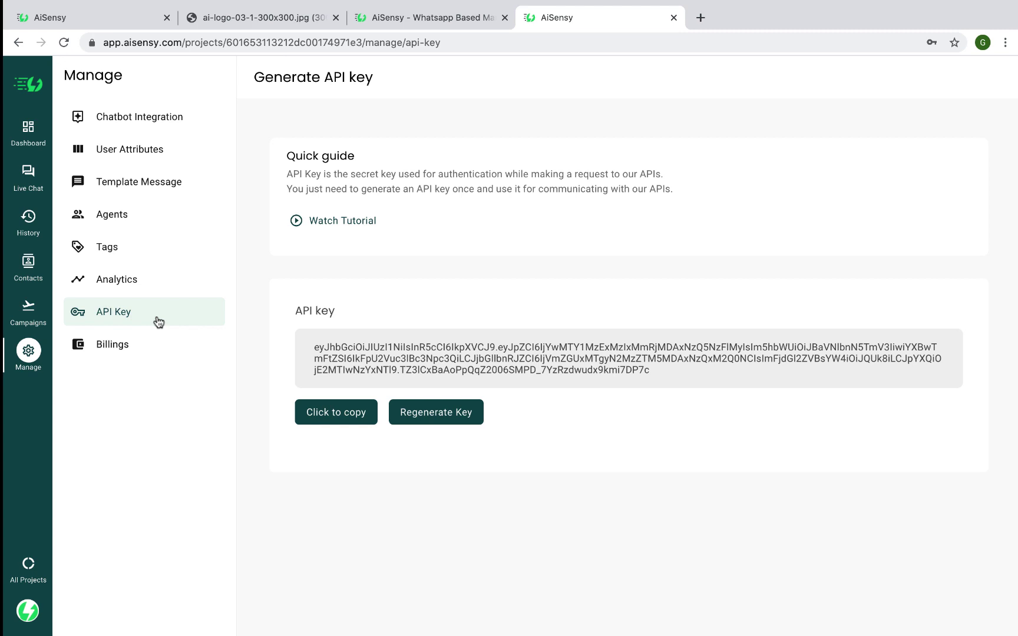
left_click(156, 343)
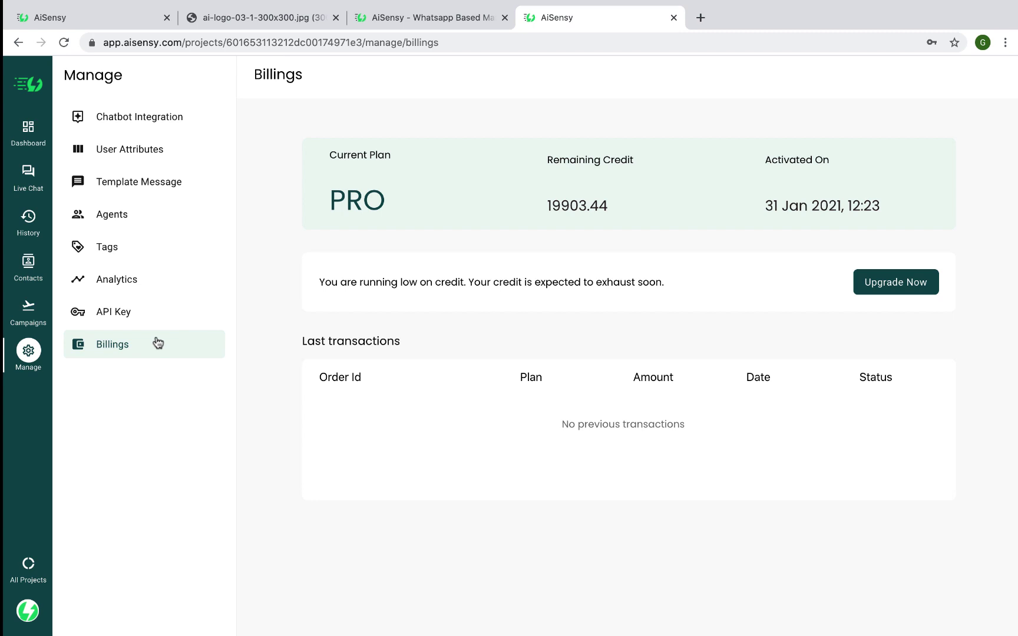
- Return to the list of all projects and open TestProject's dashboard
left_click(31, 564)
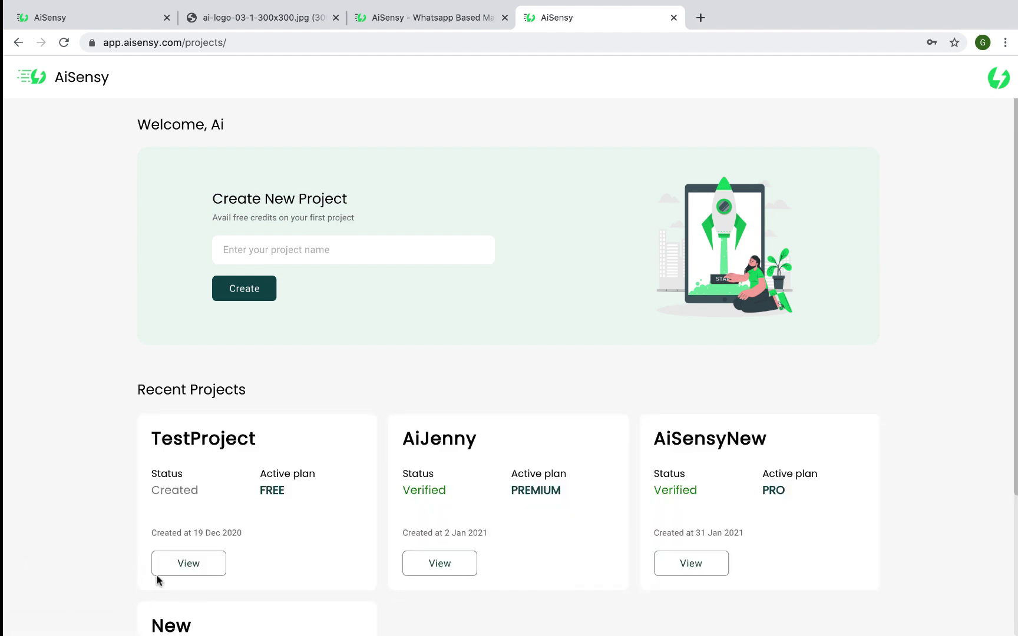
left_click(189, 563)
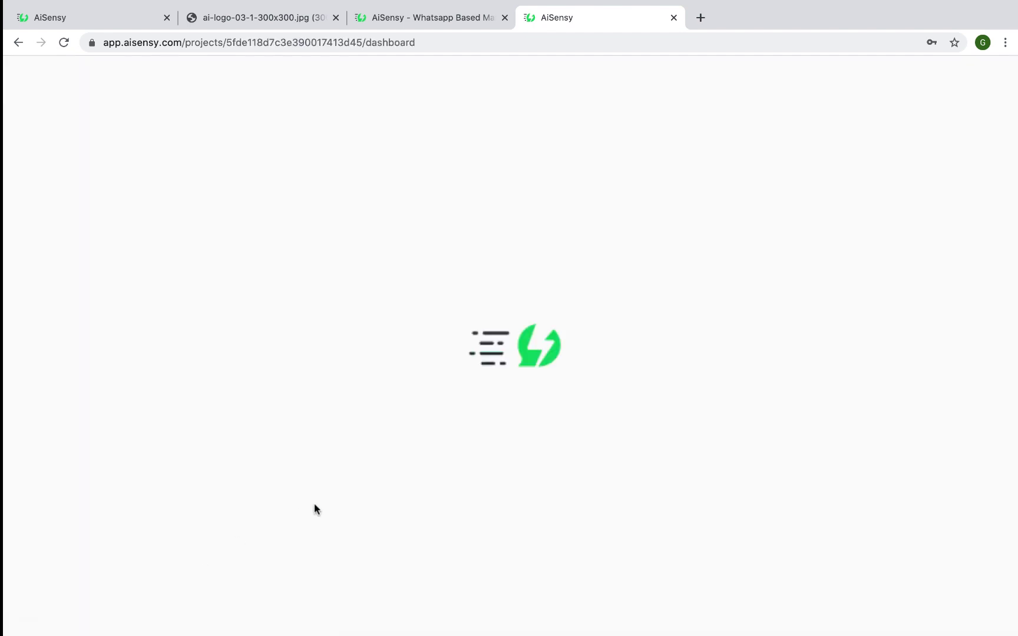